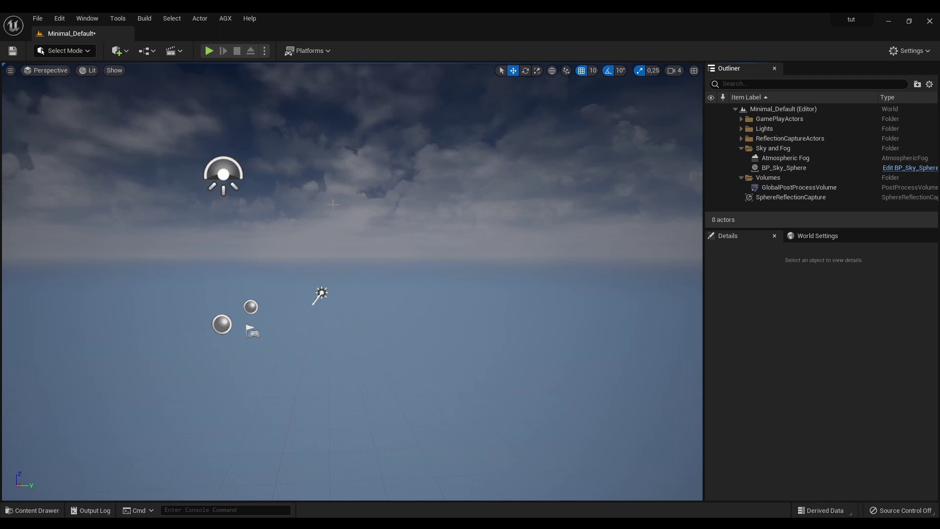
# - Place an empty Actor from the Basic list into the level
pyautogui.click(117, 50)
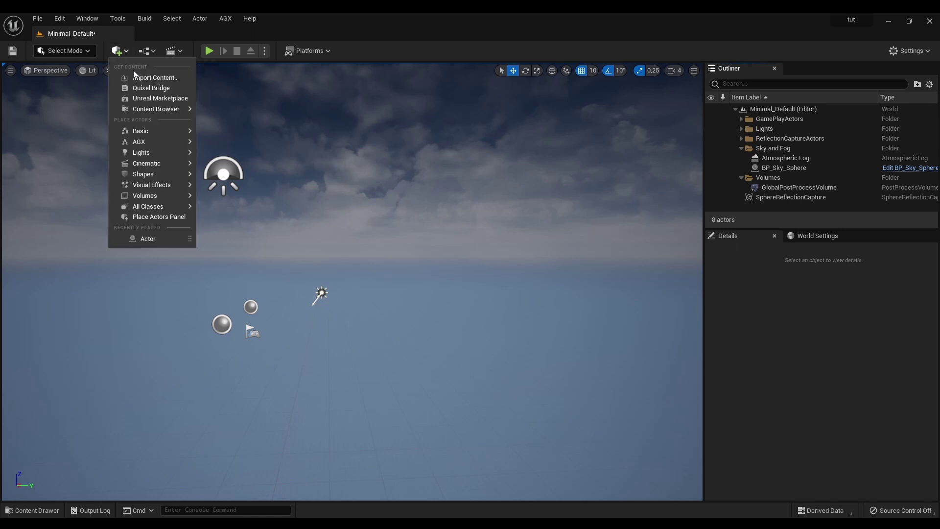
pyautogui.moveTo(142, 130)
pyautogui.moveTo(235, 132); pyautogui.dragTo(361, 288)
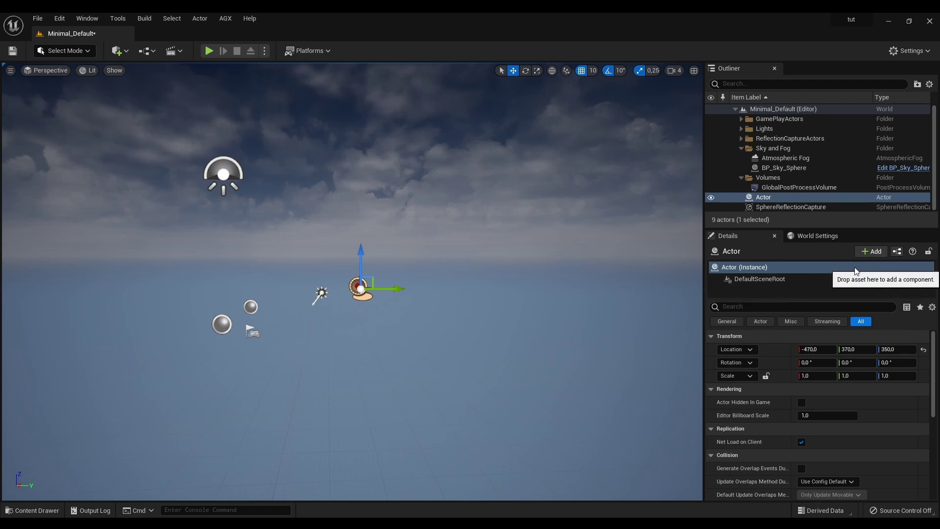
# - Add an AGX Rigid Body component to the Actor, keeping its default name
pyautogui.click(870, 254)
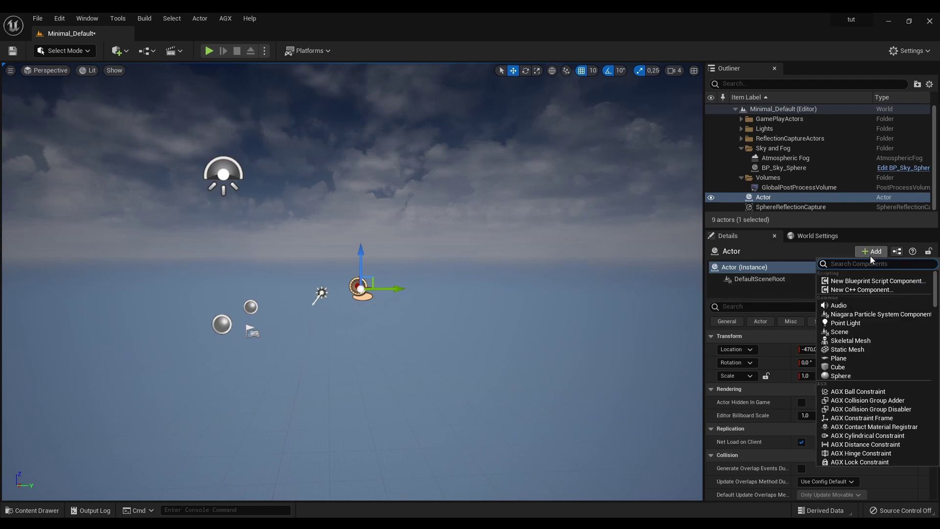
pyautogui.write('rigi')
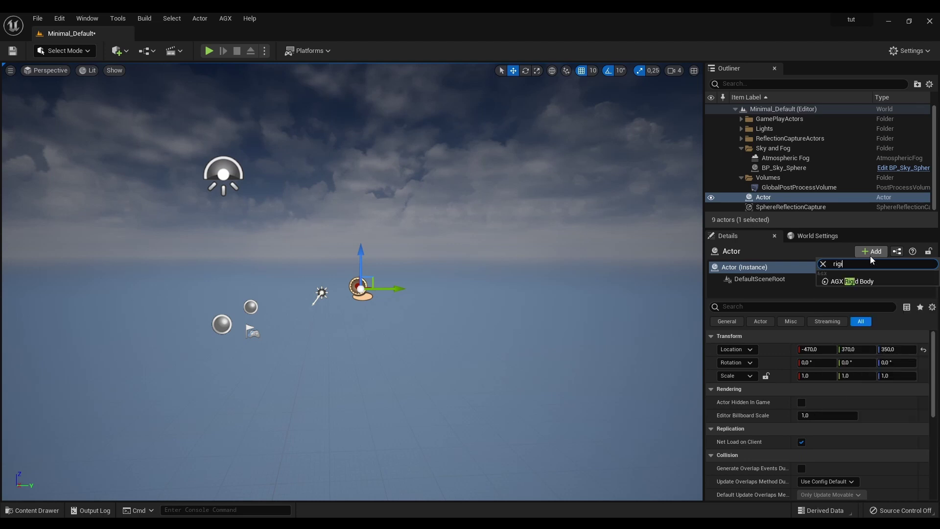
pyautogui.click(866, 282)
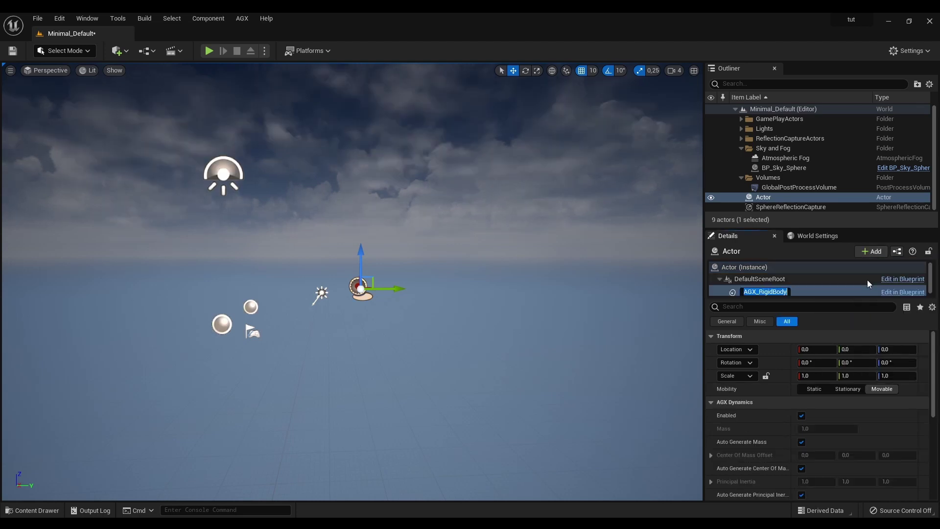
pyautogui.press('Return')
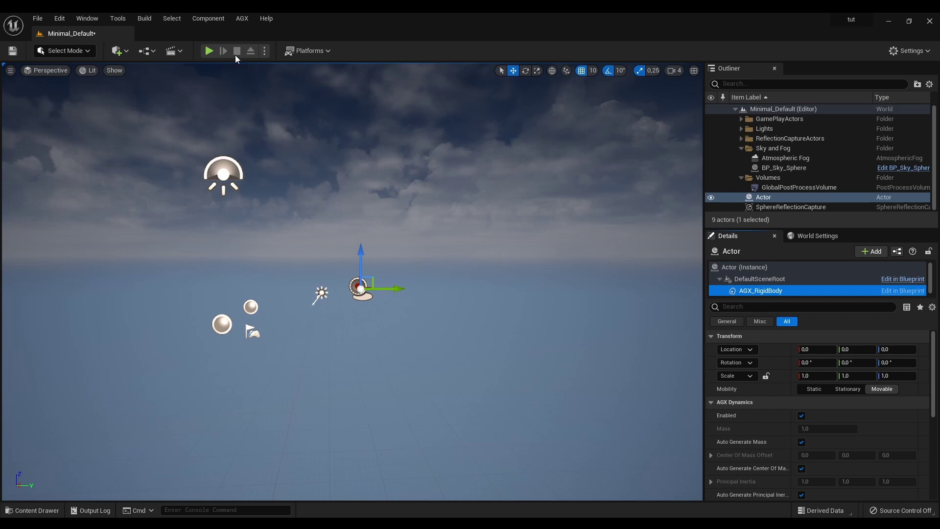
# - Play the level, inspect the Actor's AGX_RigidBody during simulation, then stop
pyautogui.click(212, 50)
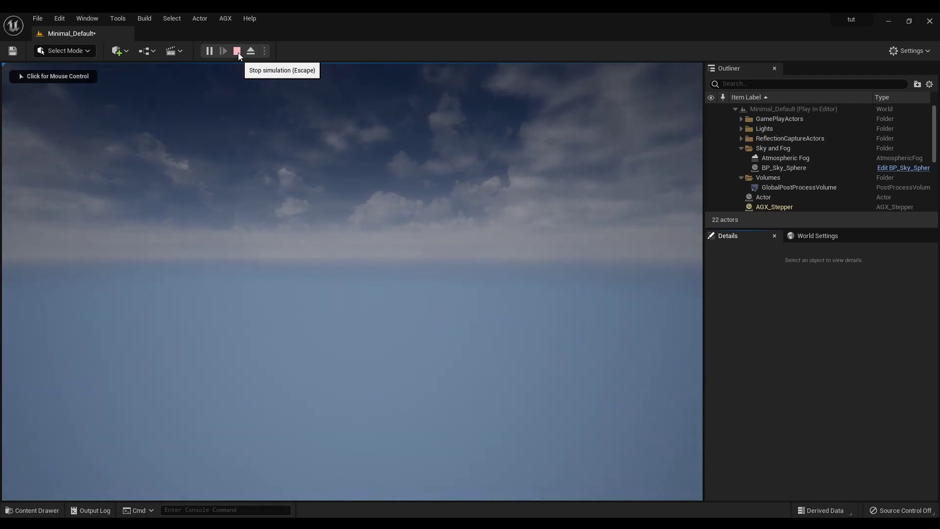
pyautogui.click(784, 197)
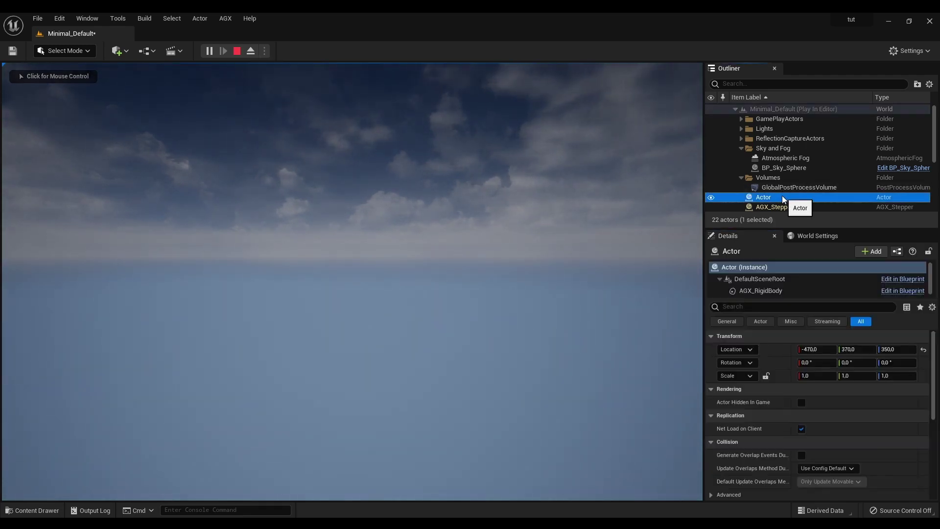
pyautogui.click(776, 290)
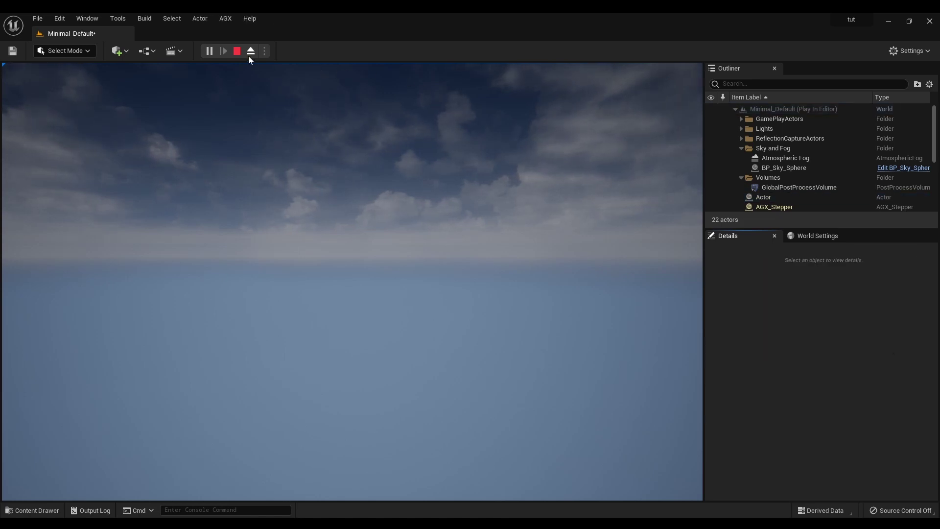
pyautogui.click(237, 51)
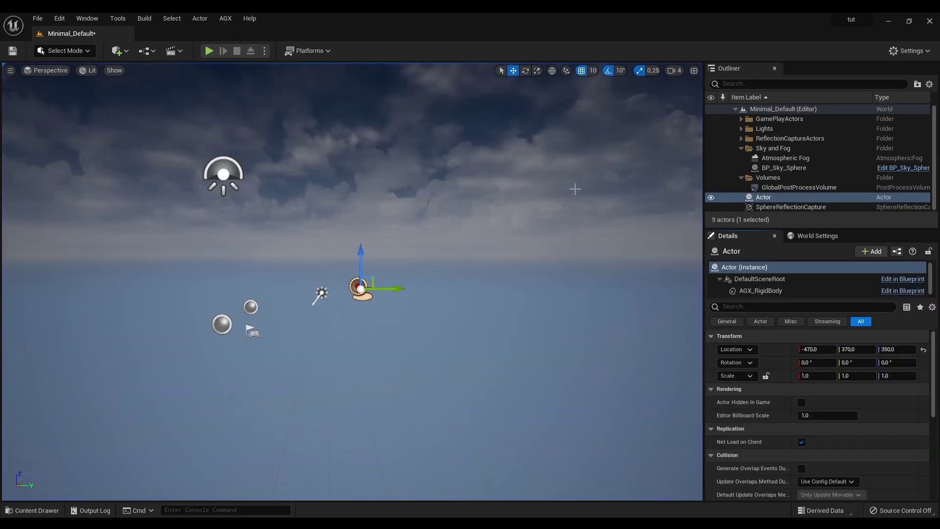
# - Add an AGX Box Shape under AGX_RigidBody, keeping its default name
pyautogui.click(761, 292)
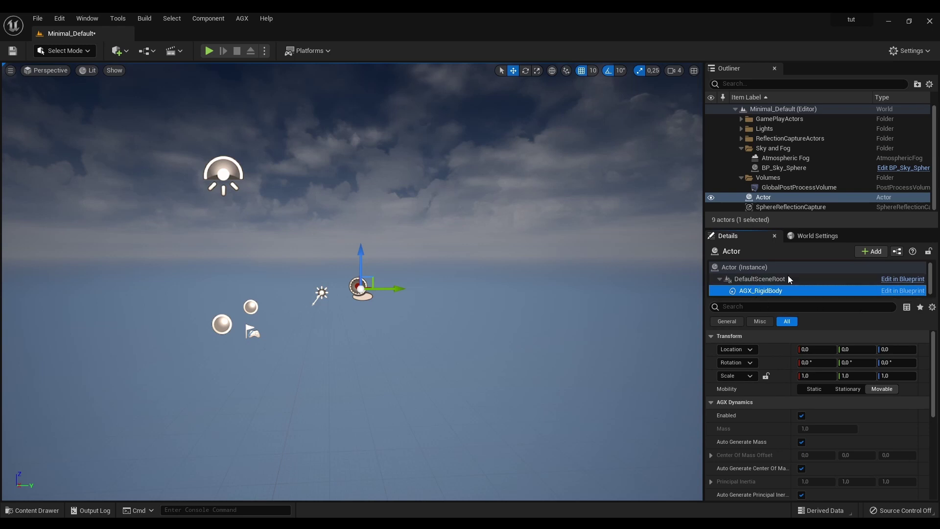
pyautogui.click(867, 253)
pyautogui.write('box')
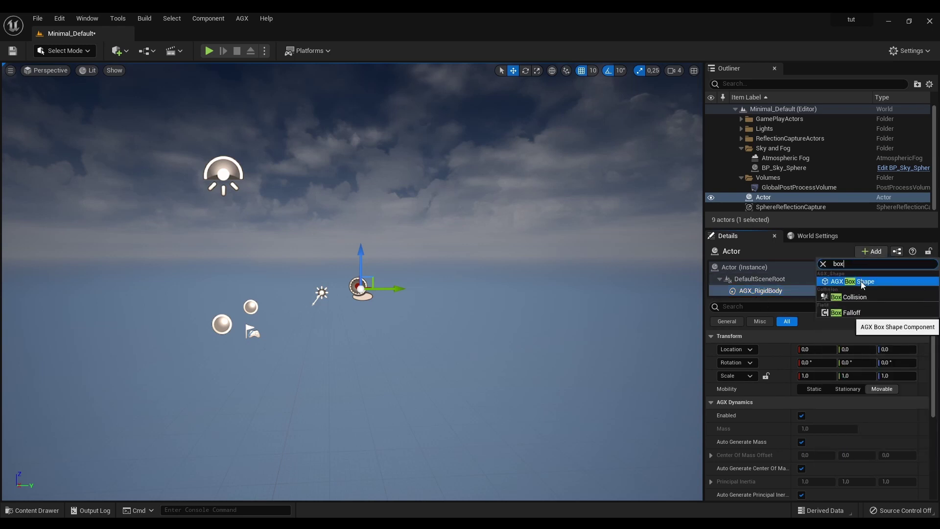
pyautogui.click(861, 282)
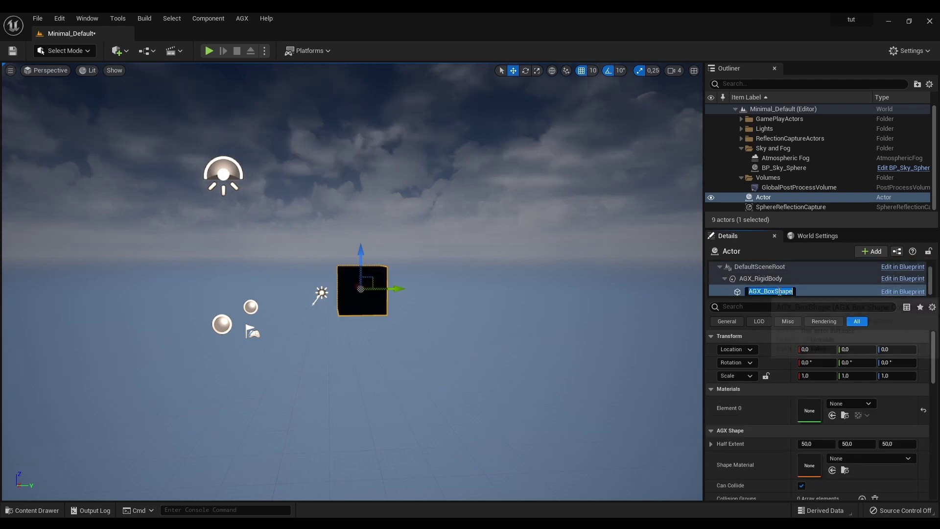
pyautogui.press('Return')
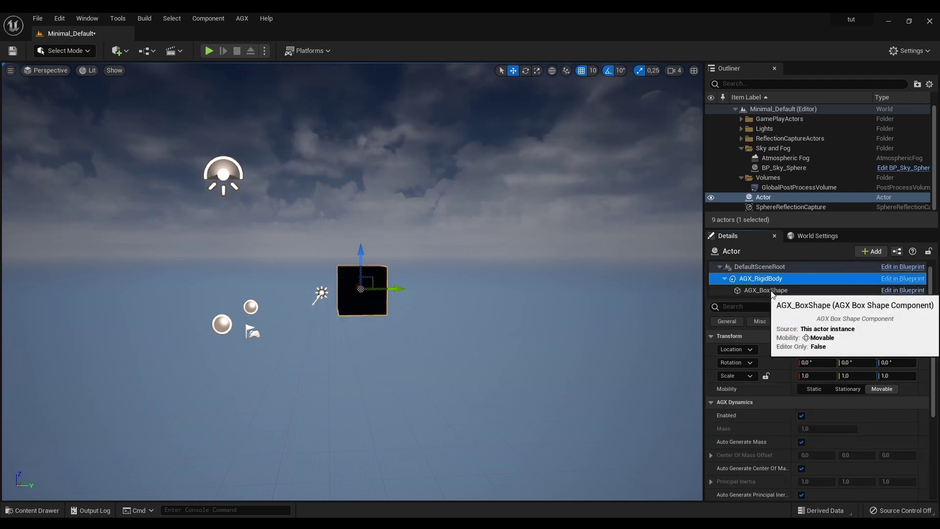
# - Review the box shape's properties, then play the level to watch the box fall
pyautogui.click(766, 290)
pyautogui.click(764, 279)
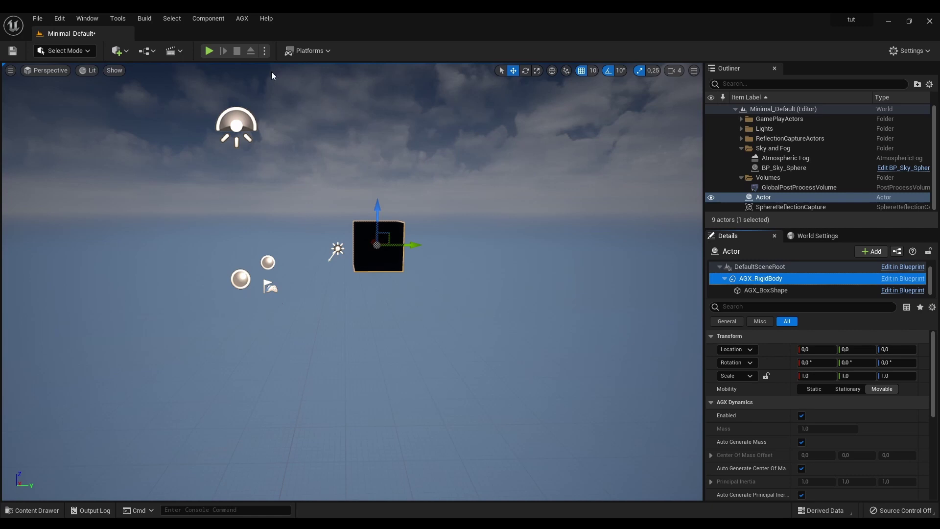
pyautogui.click(209, 51)
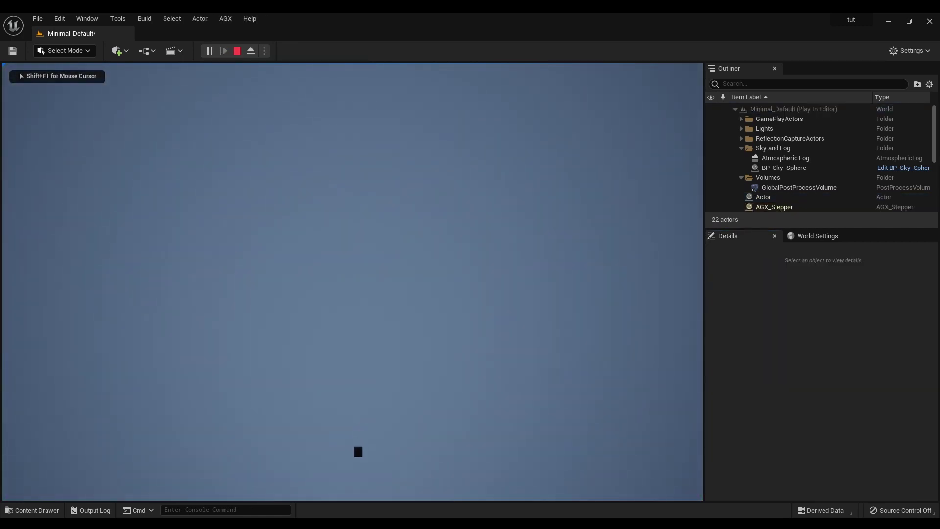
pyautogui.press('Escape')
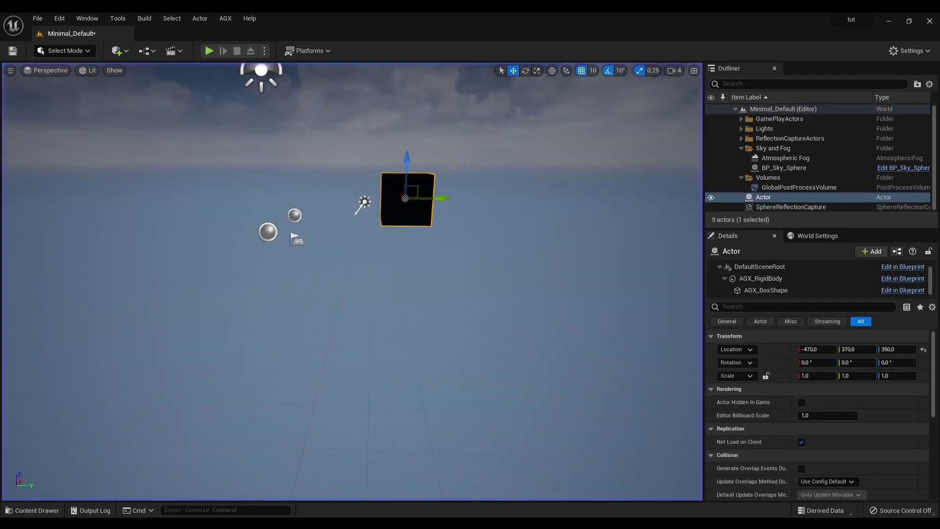
# - Give AGX_RigidBody a manual mass of 123, then reset it to Auto Generate Mass
pyautogui.click(744, 280)
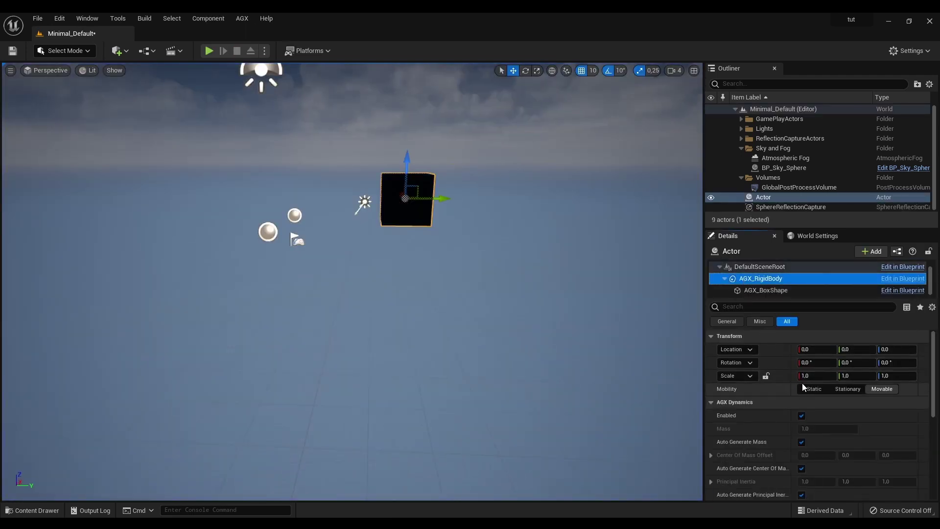
pyautogui.scroll(-2, 769, 421)
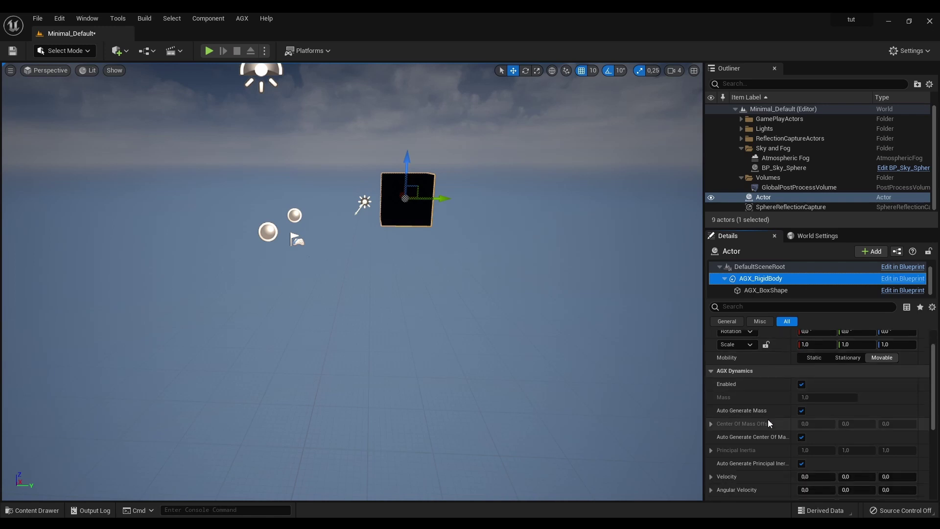
pyautogui.scroll(2, 769, 425)
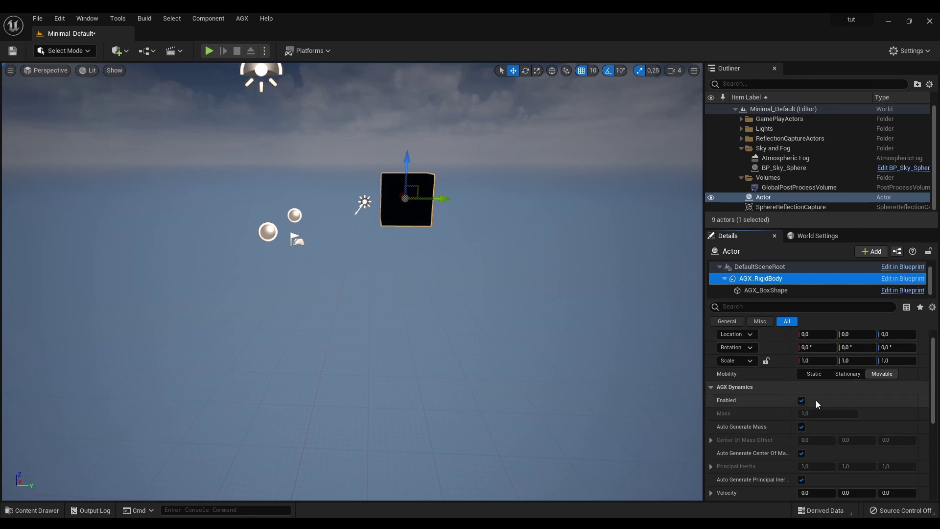
pyautogui.scroll(-3, 817, 404)
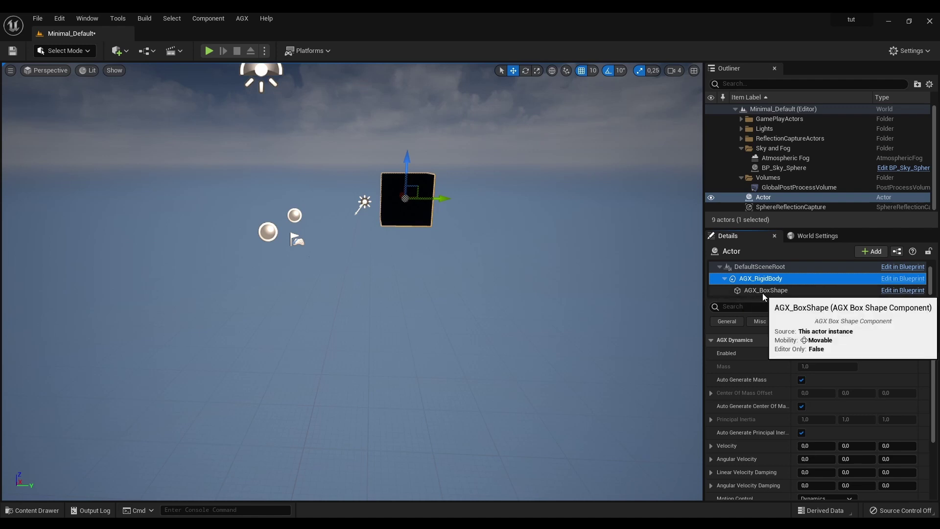
pyautogui.click(802, 380)
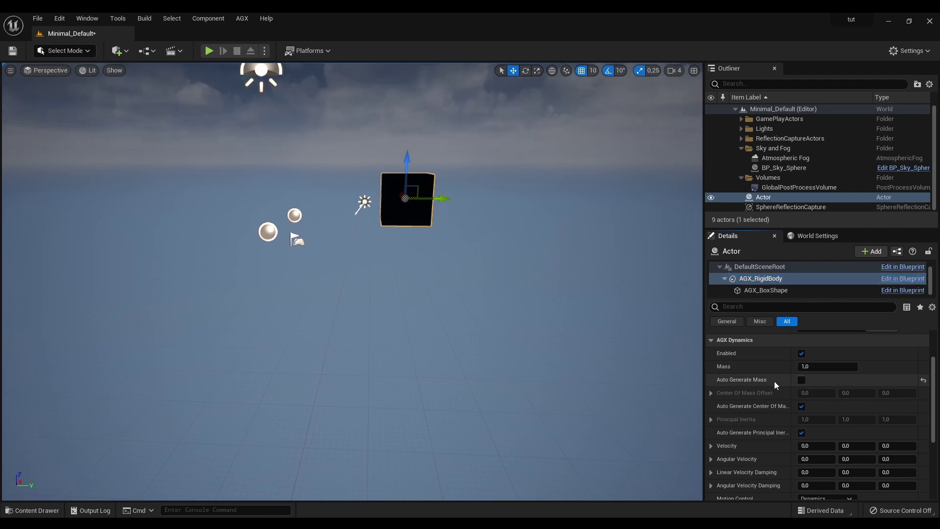
pyautogui.click(818, 368)
pyautogui.write('123')
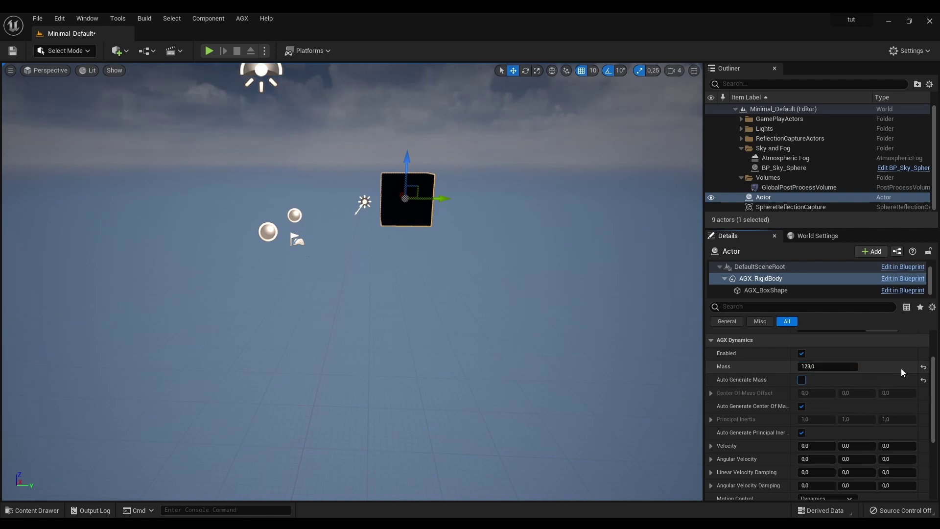
pyautogui.press('Escape')
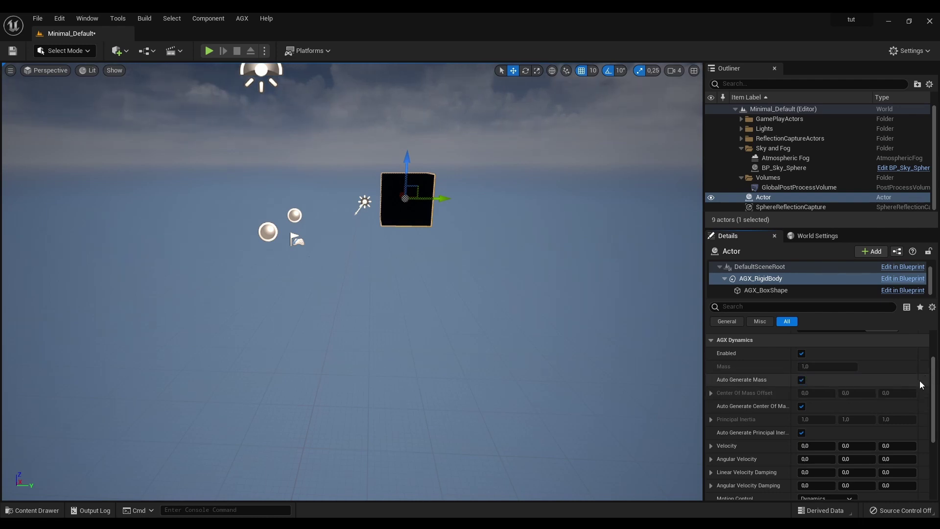
pyautogui.click(924, 381)
pyautogui.scroll(-5, 896, 395)
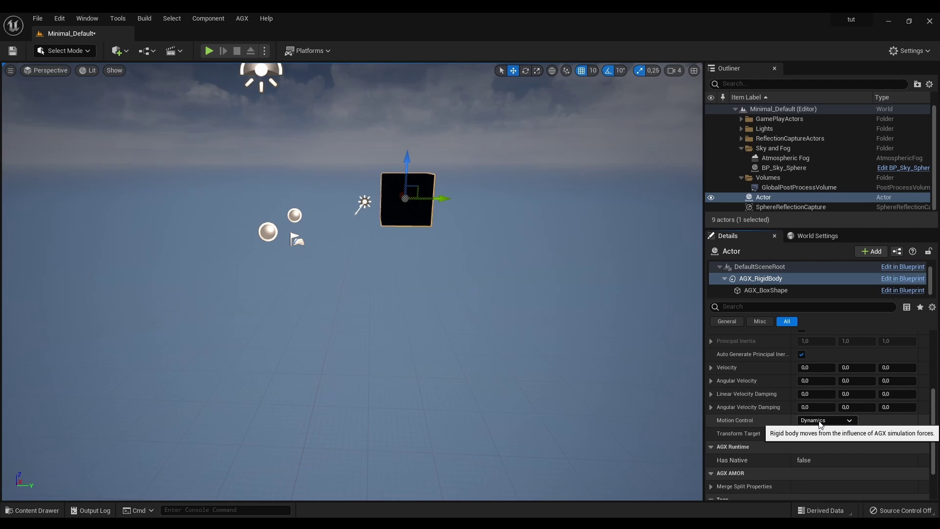
# - Set the rigid body's Motion Control to Static and start simulating
pyautogui.click(821, 422)
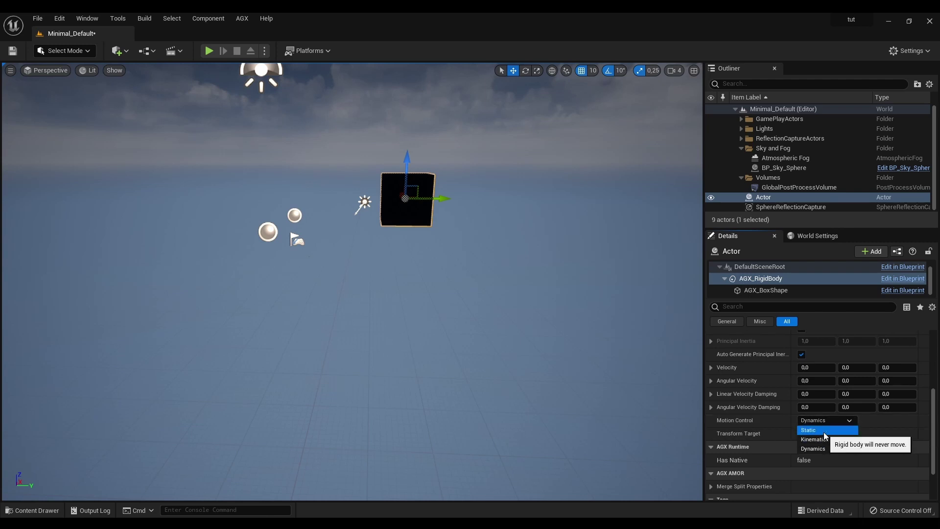
pyautogui.click(825, 432)
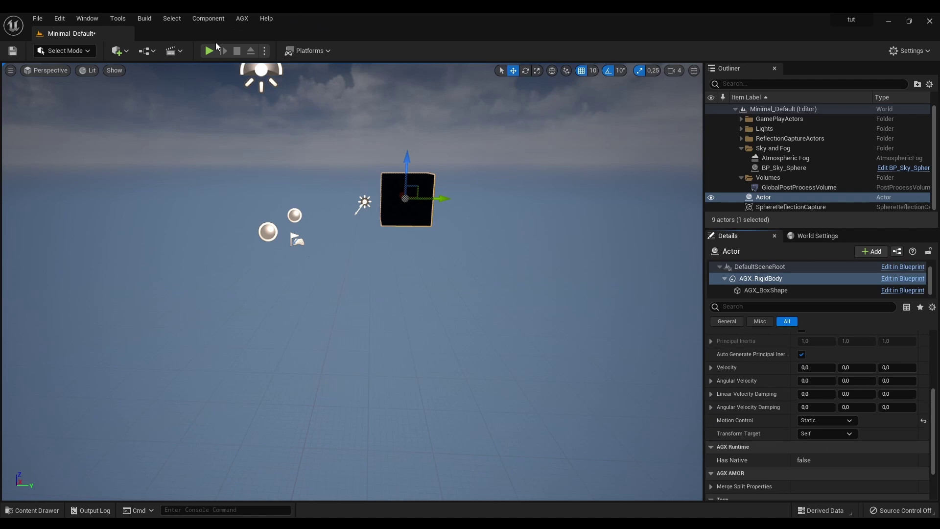
pyautogui.click(210, 49)
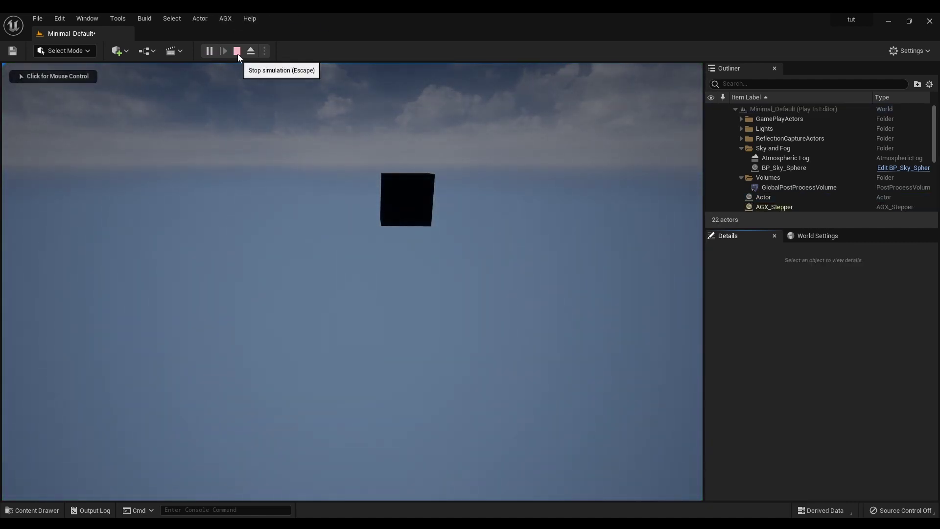
# - Stop the simulation and duplicate the box Actor, moving the copy down as a floor
pyautogui.click(237, 52)
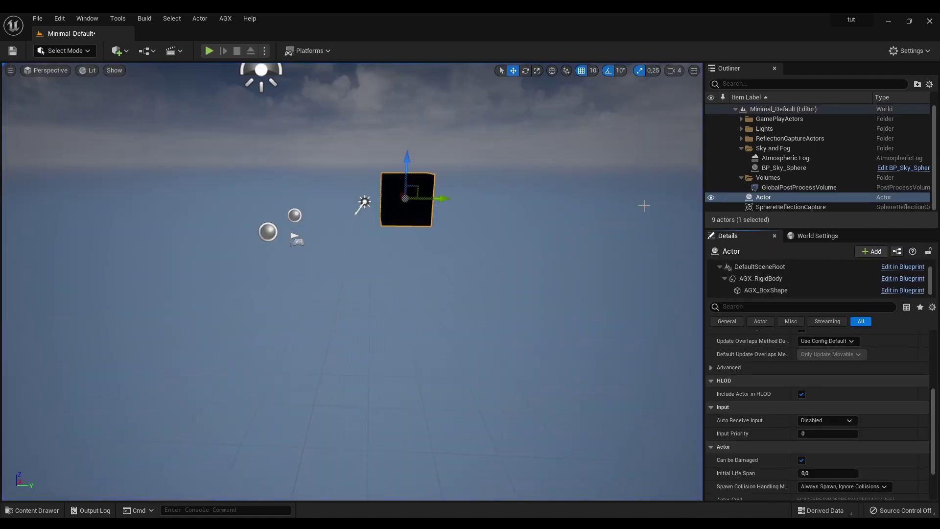
pyautogui.click(789, 187)
pyautogui.click(779, 197)
pyautogui.hotkey('ctrl', 'd')
pyautogui.moveTo(410, 164); pyautogui.dragTo(413, 281)
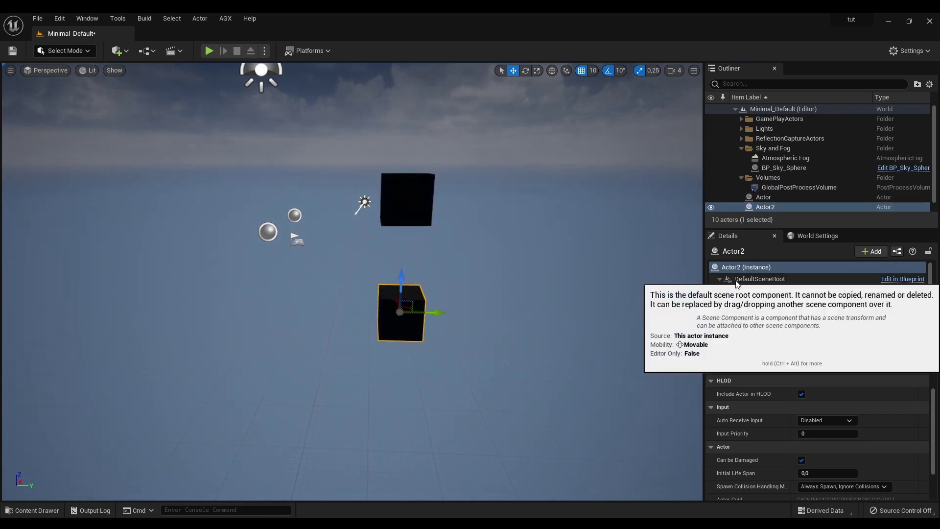
# - Set the upper box's Motion Control to Dynamics and test-play its fall
pyautogui.click(768, 291)
pyautogui.click(411, 202)
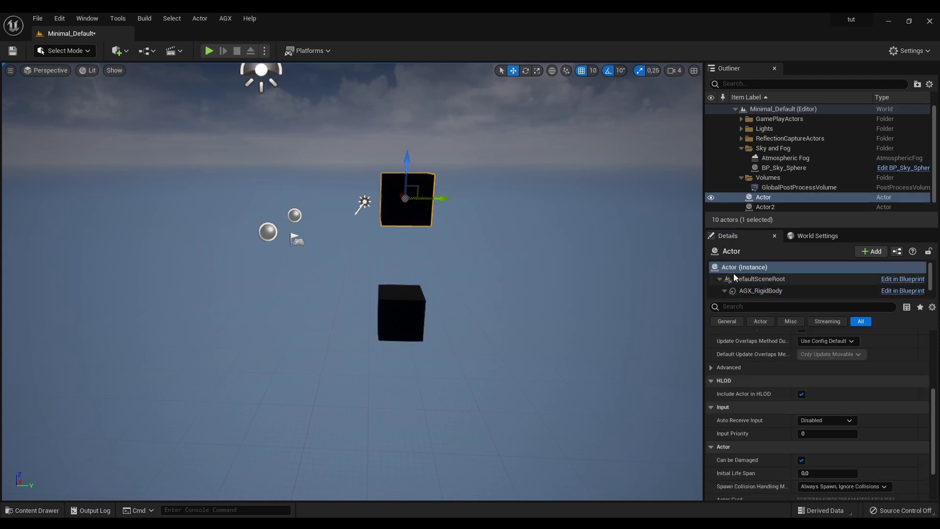
pyautogui.click(783, 290)
pyautogui.scroll(-2, 839, 389)
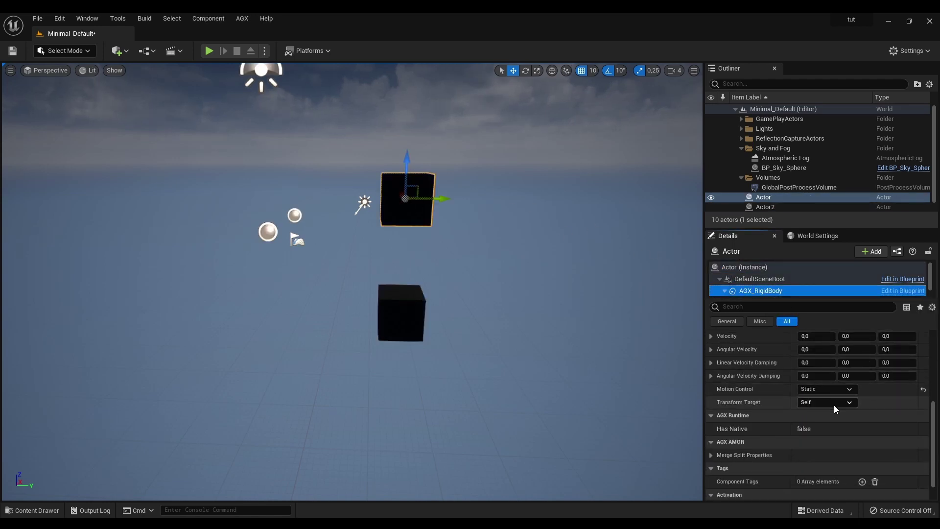
pyautogui.click(820, 391)
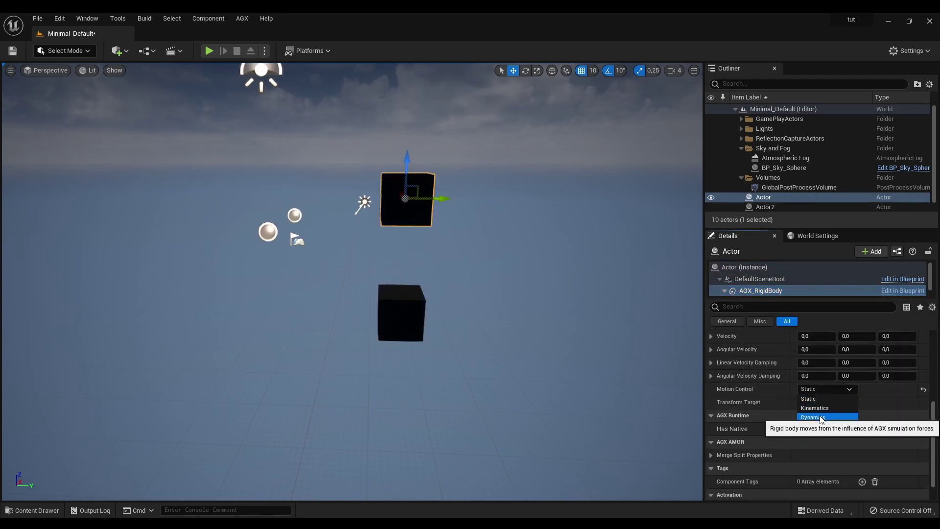
pyautogui.click(816, 416)
pyautogui.click(409, 325)
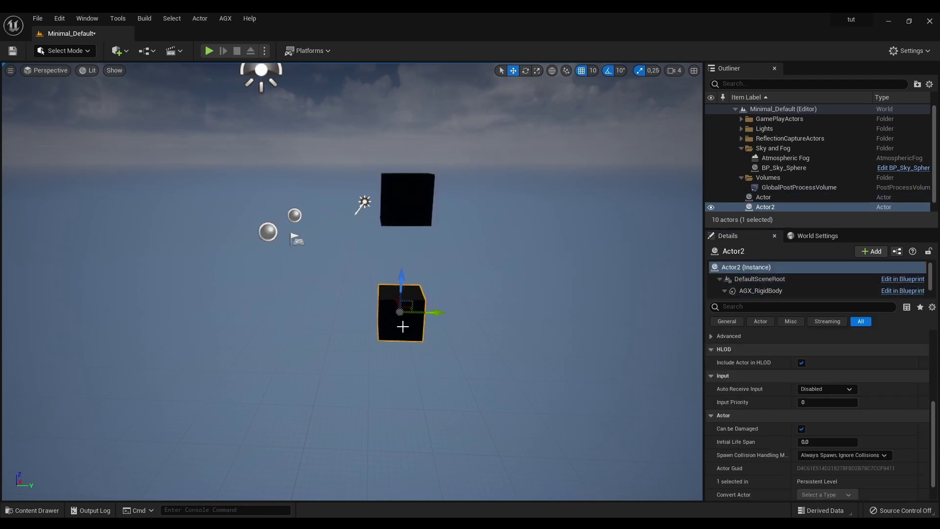
pyautogui.click(206, 53)
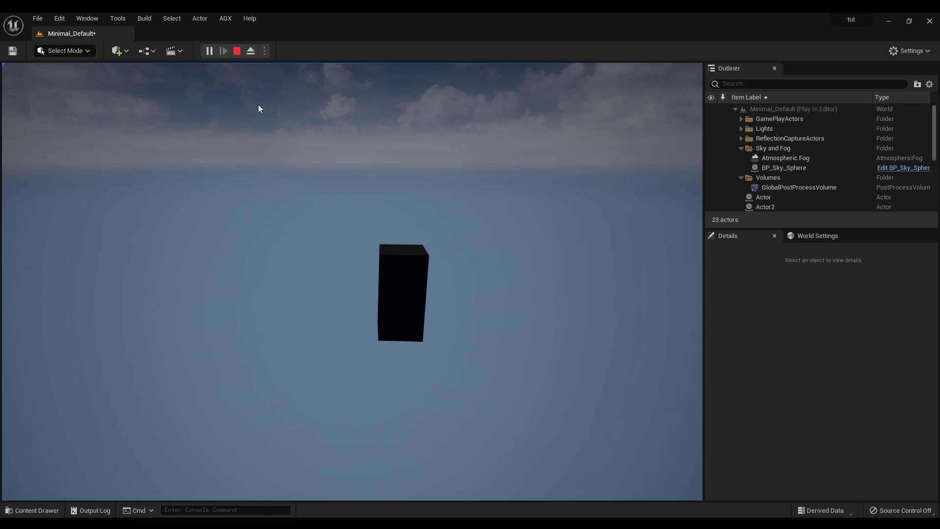
pyautogui.click(237, 51)
# - Add an AGX Sphere Shape to the upper box's rigid body
pyautogui.click(399, 209)
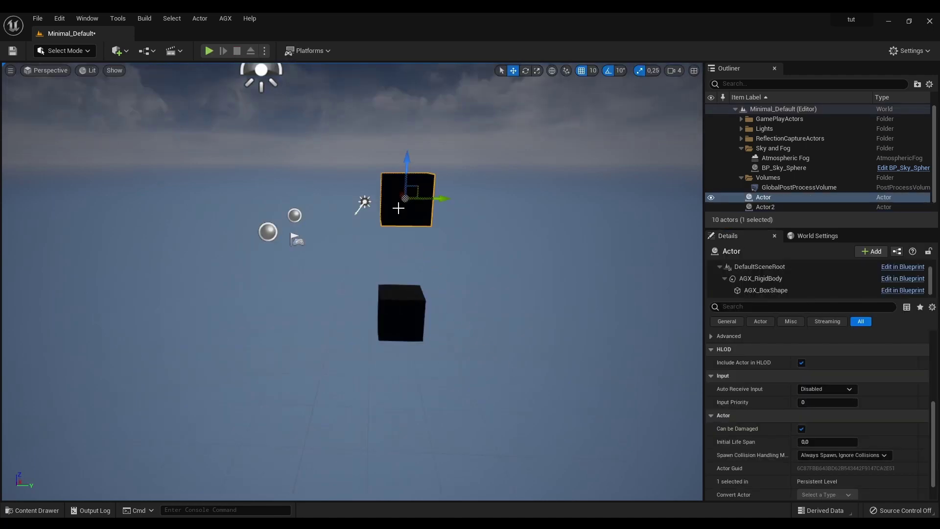
pyautogui.click(759, 282)
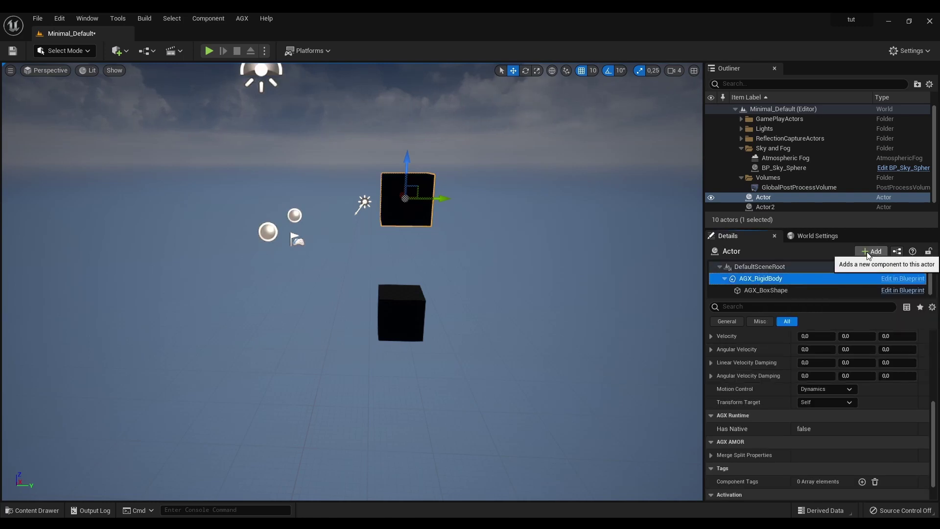
pyautogui.click(869, 252)
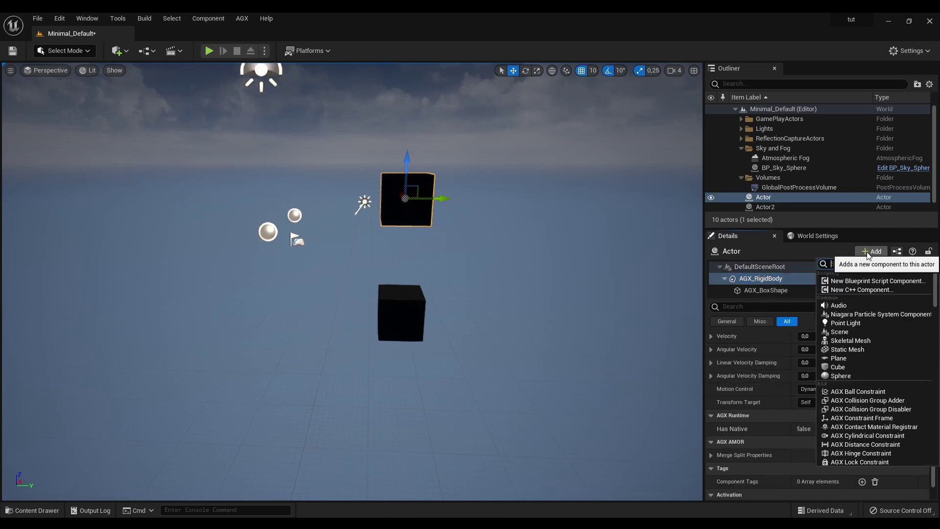
pyautogui.write('sphere')
pyautogui.click(852, 329)
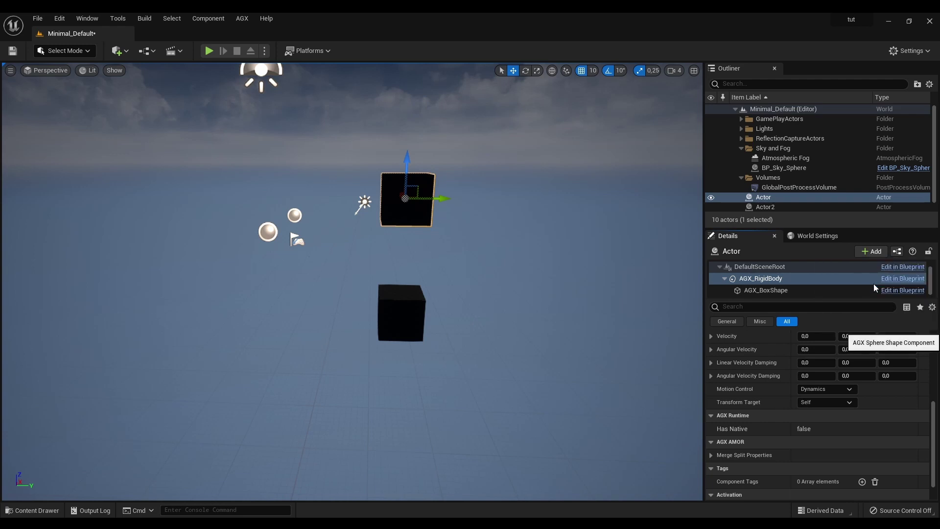
pyautogui.press('Return')
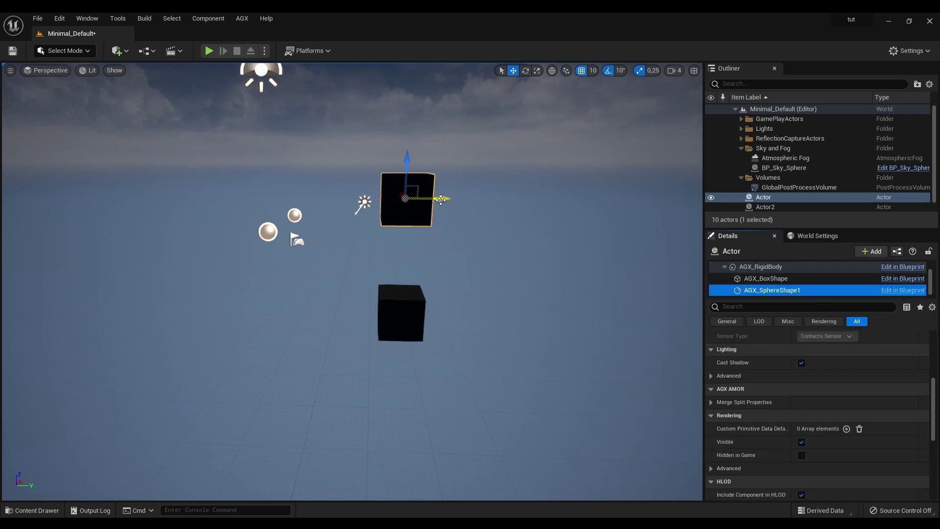
# - Move the sphere left of the box along Y and play to watch both fall
pyautogui.moveTo(427, 201); pyautogui.dragTo(349, 206)
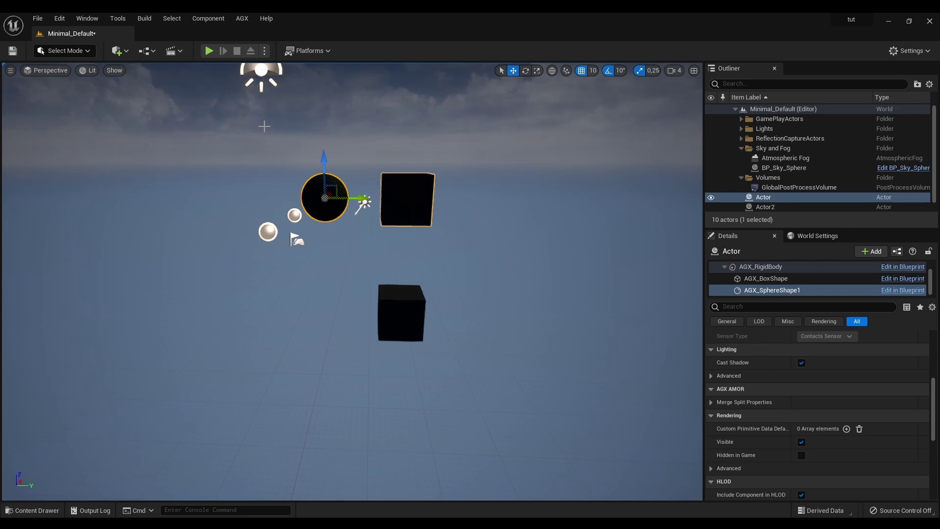
pyautogui.click(208, 50)
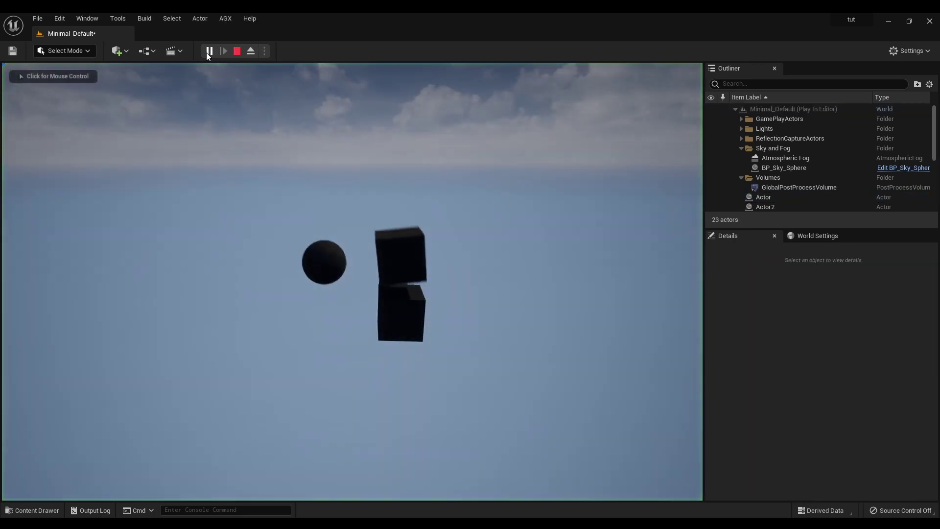
pyautogui.press('Escape')
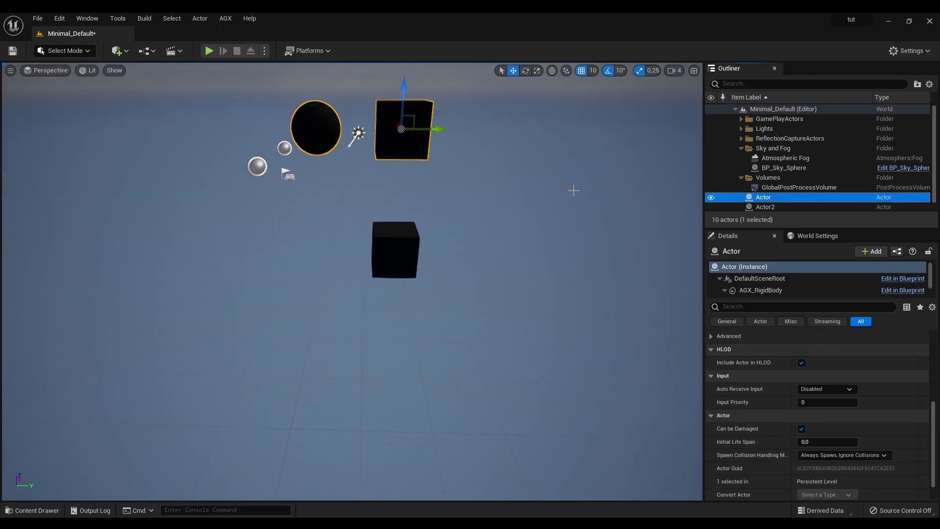
# - Delete the lower box Actor2 and the sphere shape from the remaining Actor
pyautogui.click(753, 208)
pyautogui.press('Delete')
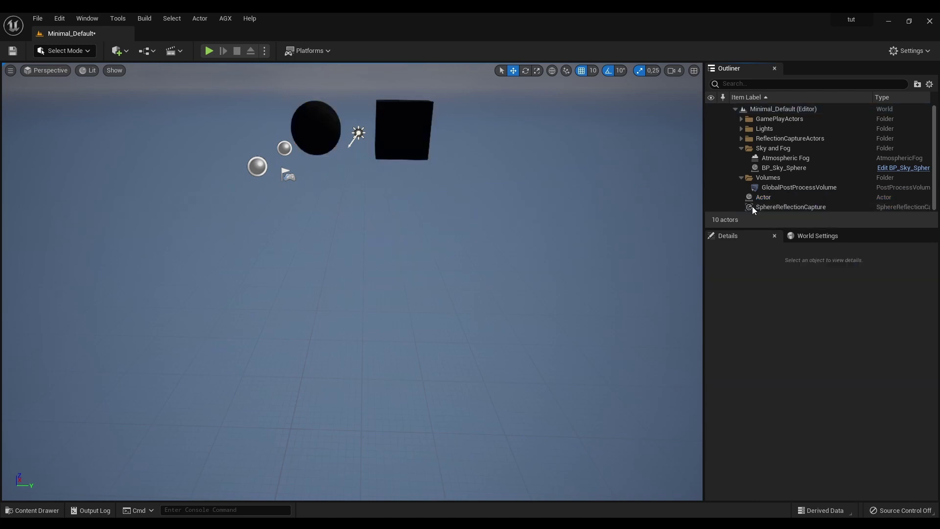
pyautogui.click(771, 197)
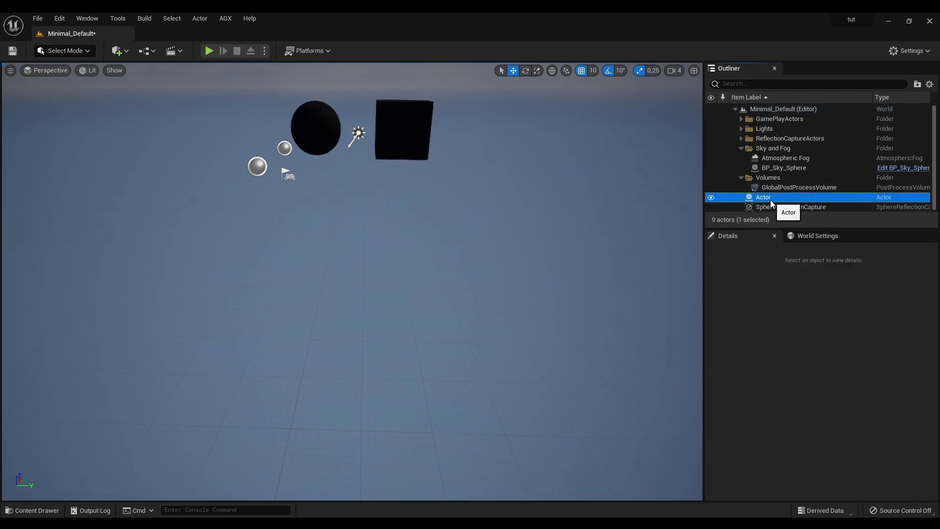
pyautogui.scroll(-2, 800, 287)
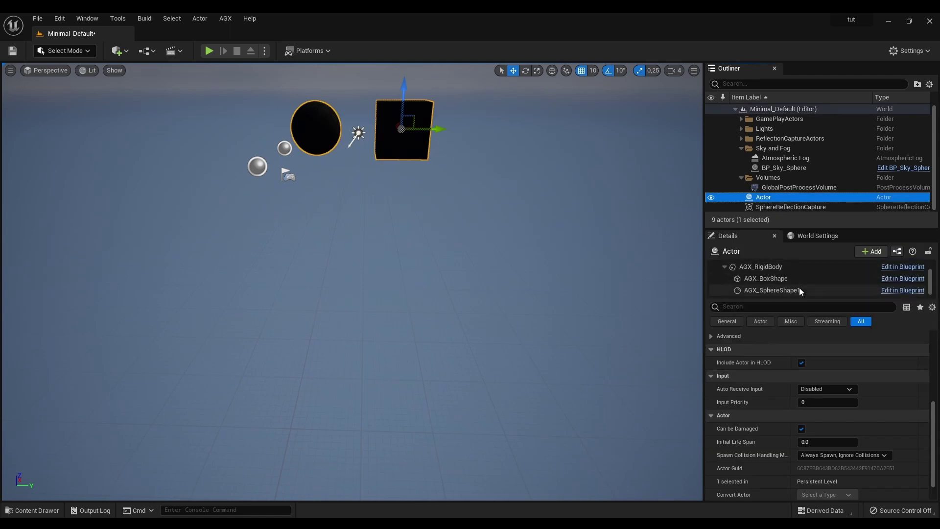
pyautogui.click(785, 290)
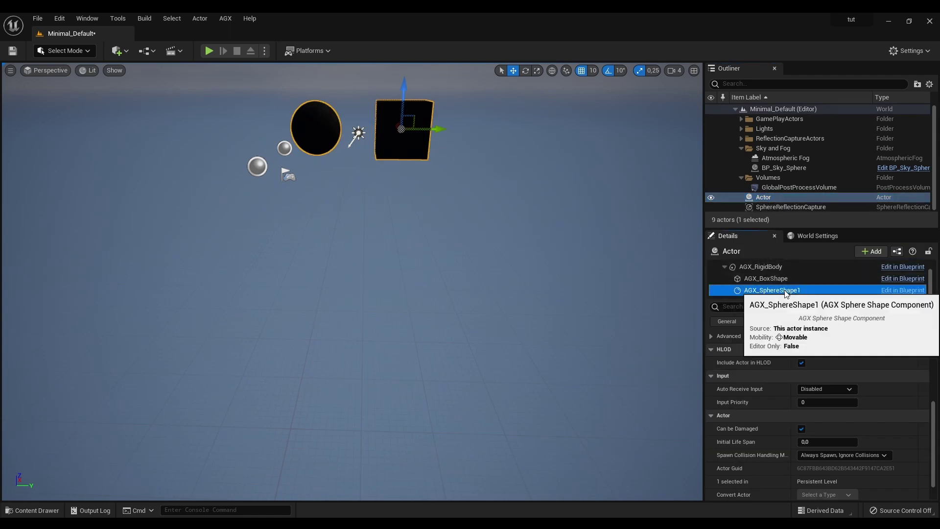
pyautogui.press('Delete')
# - Set the rigid body's Transform Target to Root, leaving Motion Control on Dynamics
pyautogui.click(769, 278)
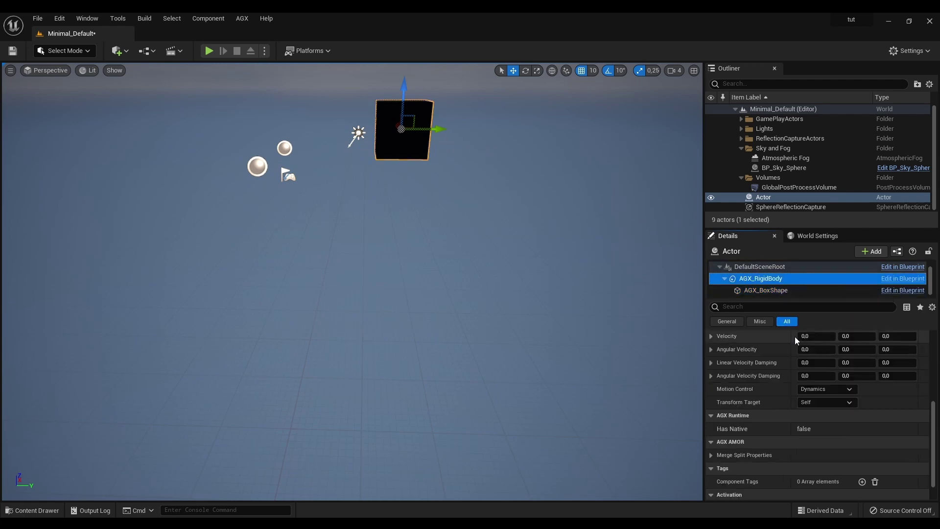
pyautogui.scroll(2, 796, 336)
pyautogui.scroll(-2, 798, 342)
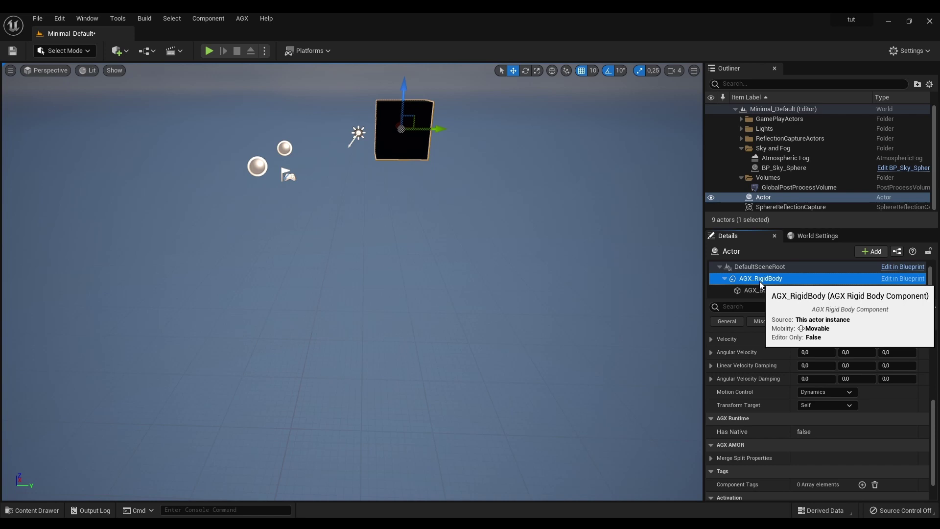
pyautogui.scroll(1, 834, 368)
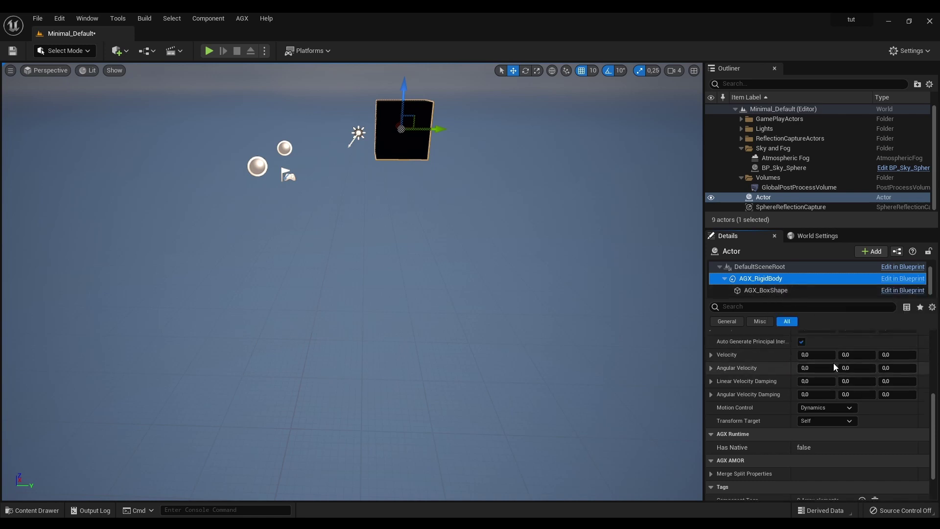
pyautogui.scroll(5, 834, 367)
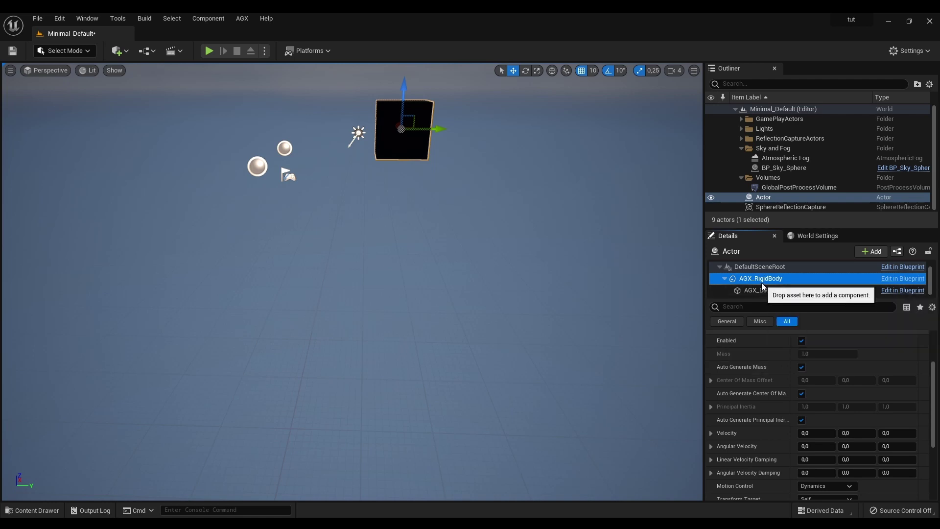
pyautogui.scroll(-4, 816, 411)
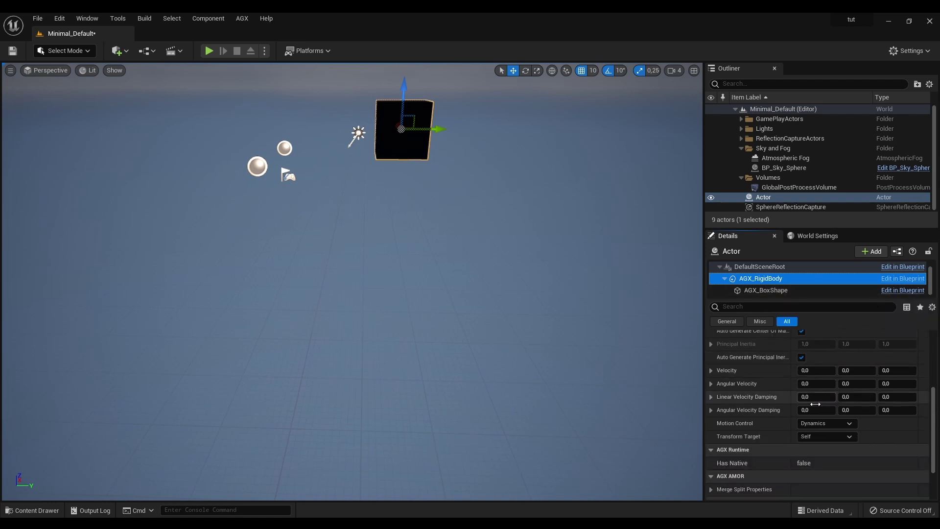
pyautogui.click(828, 438)
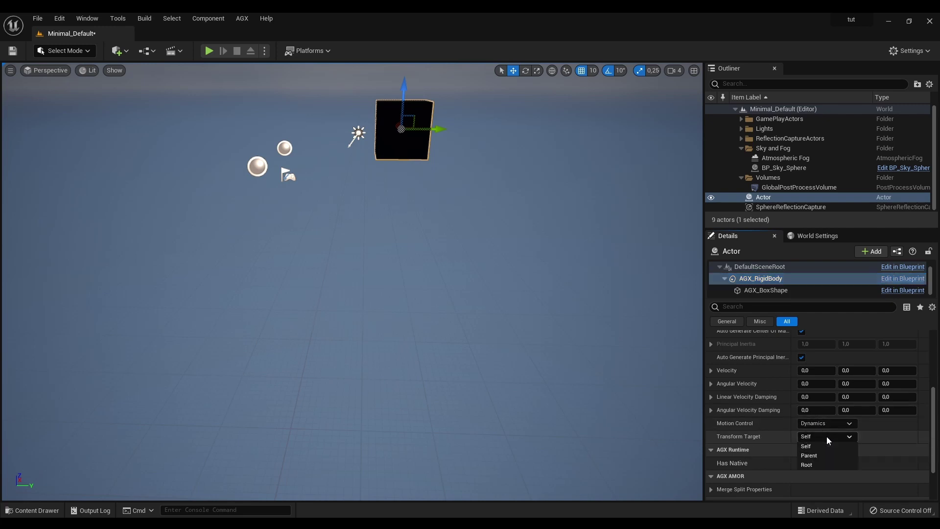
pyautogui.click(822, 465)
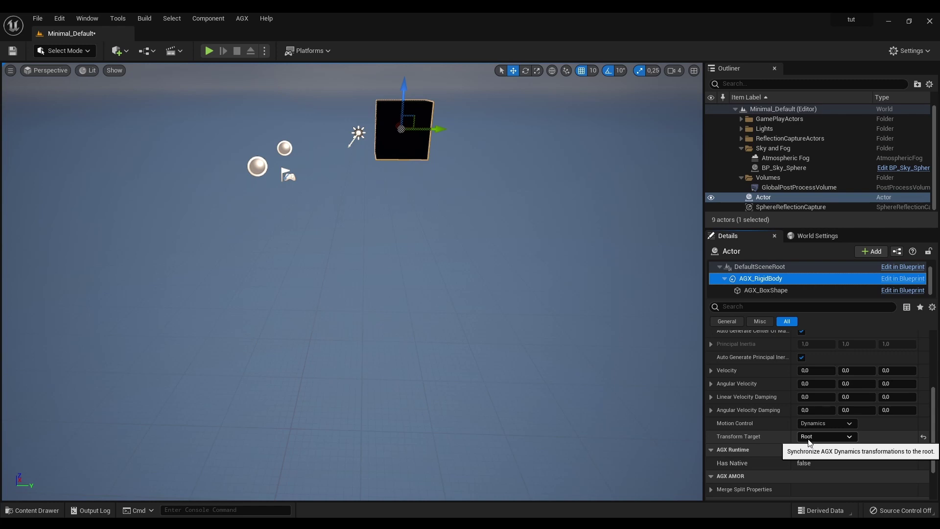
# - Play the level and watch the Actor's Location Z drop as the box falls
pyautogui.click(208, 51)
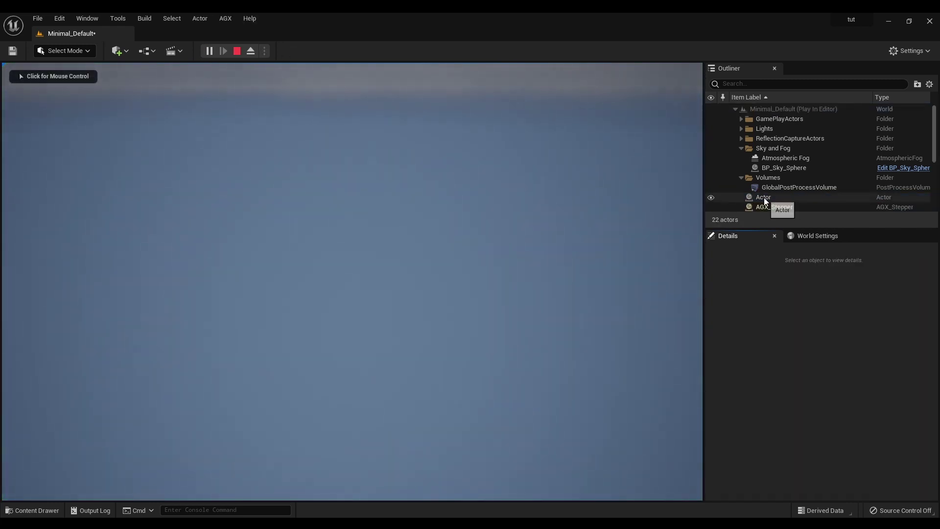
pyautogui.click(766, 200)
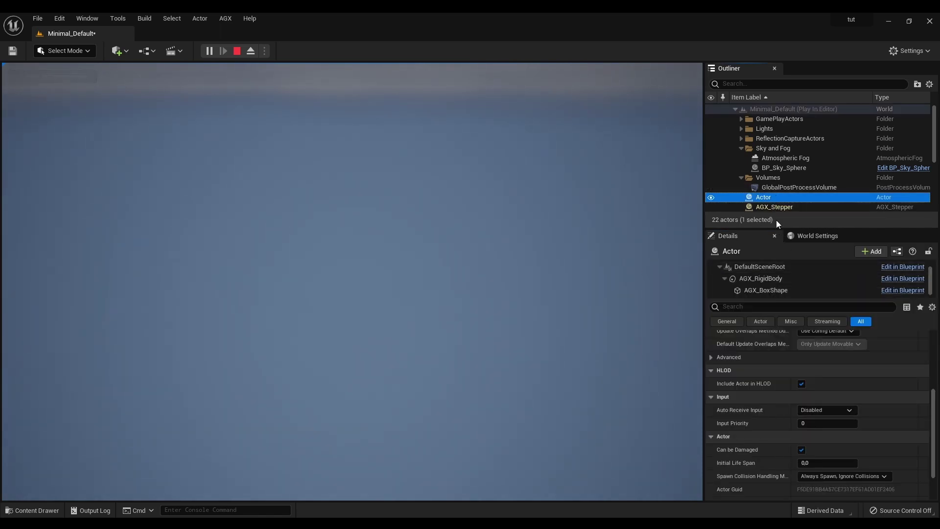
pyautogui.scroll(5, 822, 363)
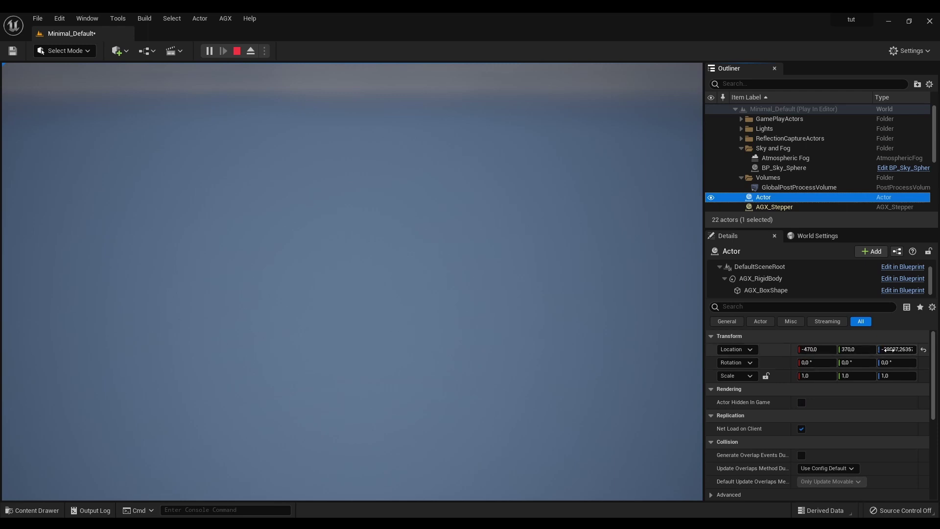
pyautogui.click(639, 230)
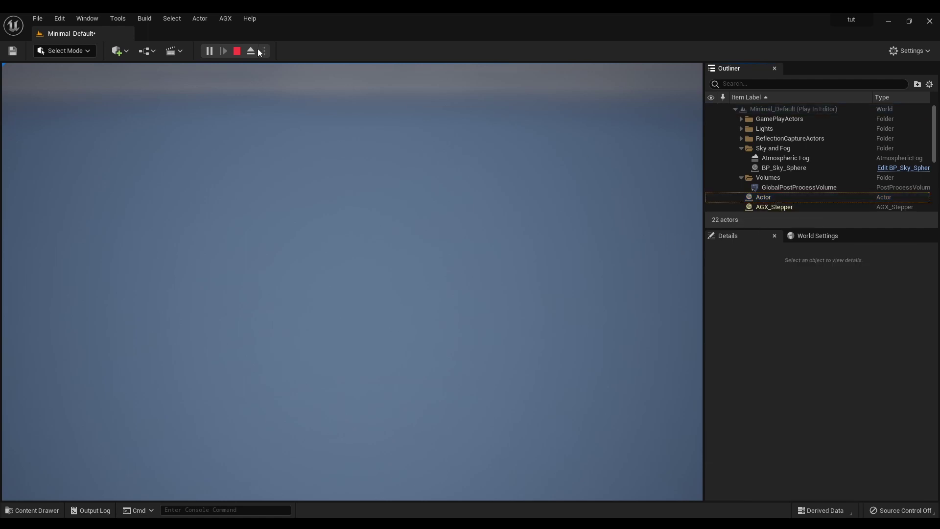
# - Stop play and set the rigid body's Transform Target back to Self
pyautogui.click(237, 51)
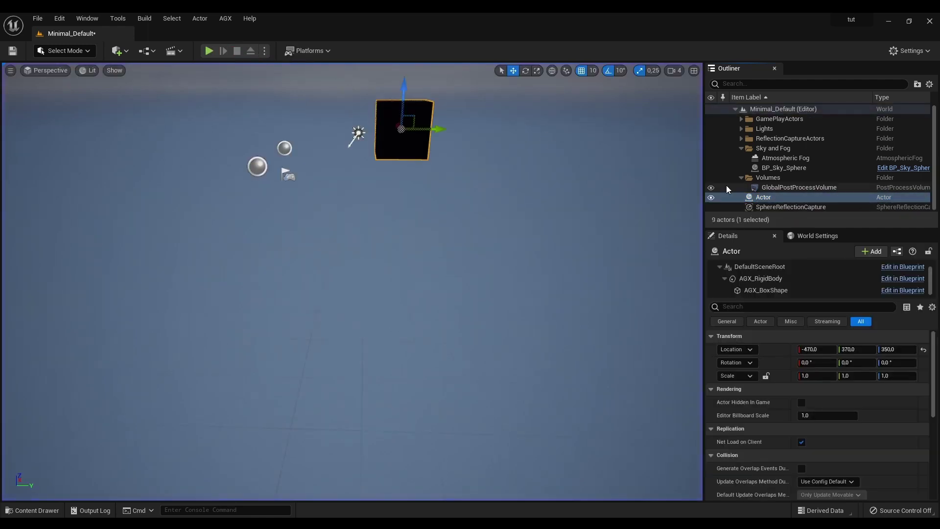
pyautogui.click(775, 278)
pyautogui.scroll(-5, 737, 369)
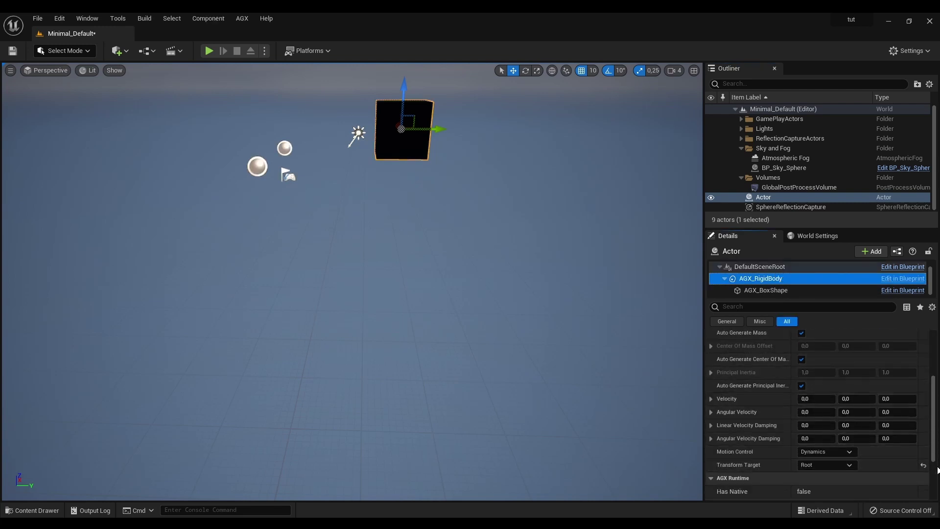
pyautogui.click(827, 464)
pyautogui.click(833, 476)
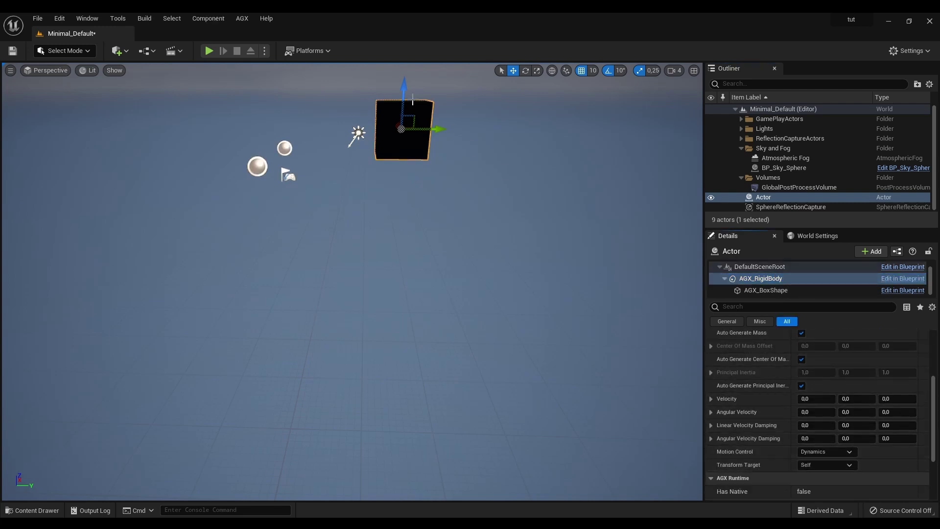
# - Play again, compare the Actor's and rigid body's locations, then stop
pyautogui.click(211, 51)
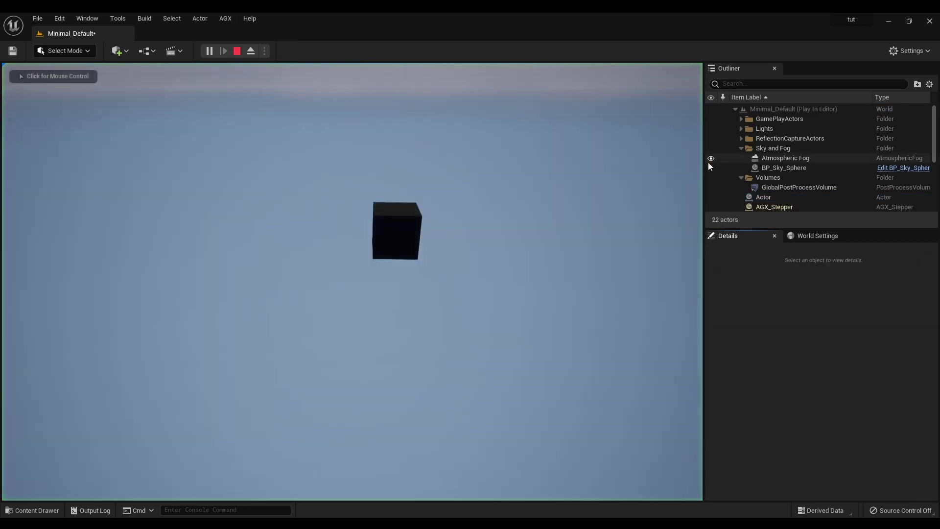
pyautogui.click(763, 197)
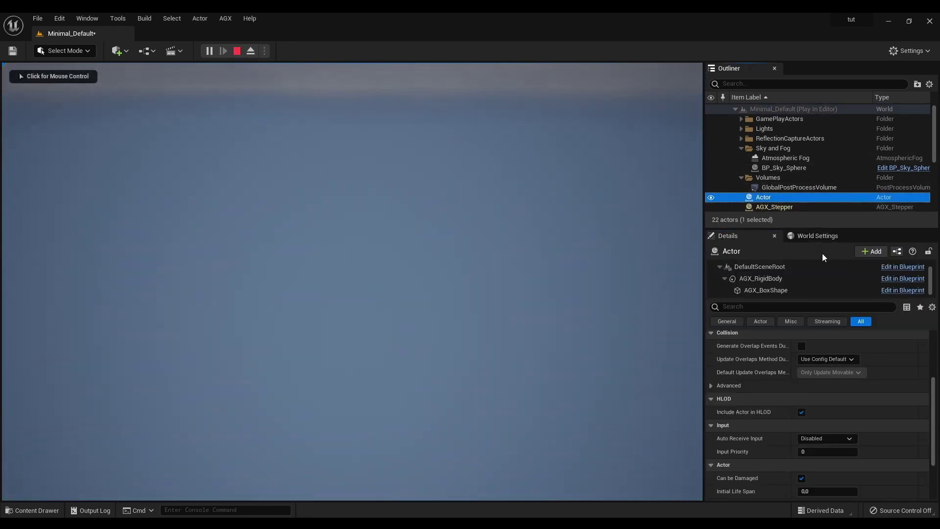
pyautogui.scroll(5, 855, 350)
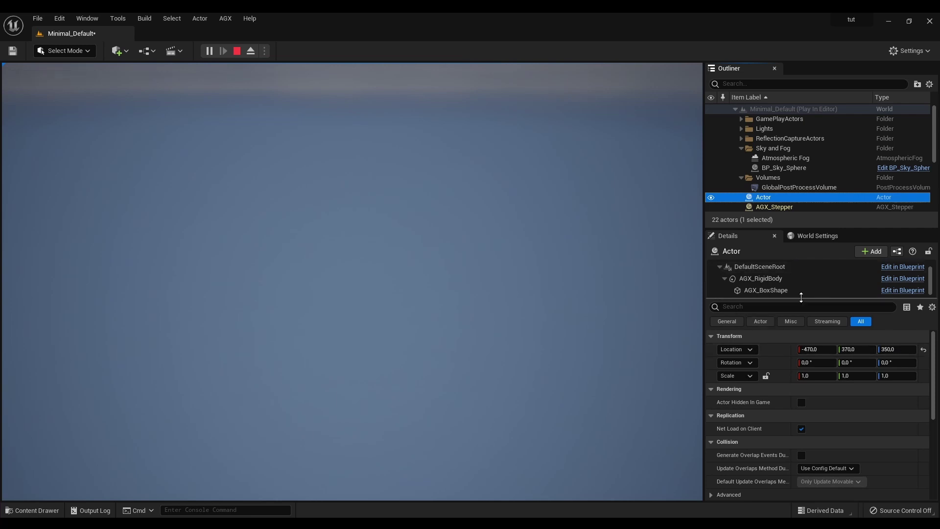
pyautogui.click(760, 279)
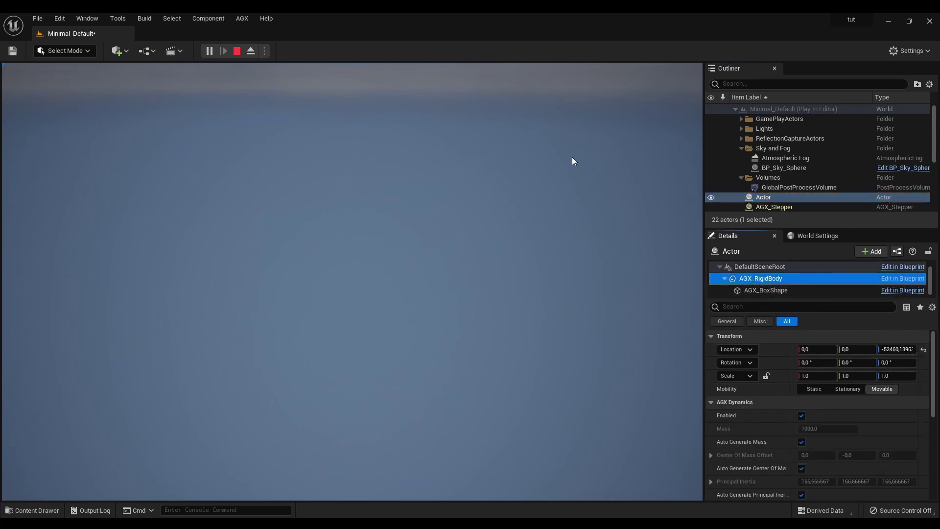
pyautogui.click(237, 52)
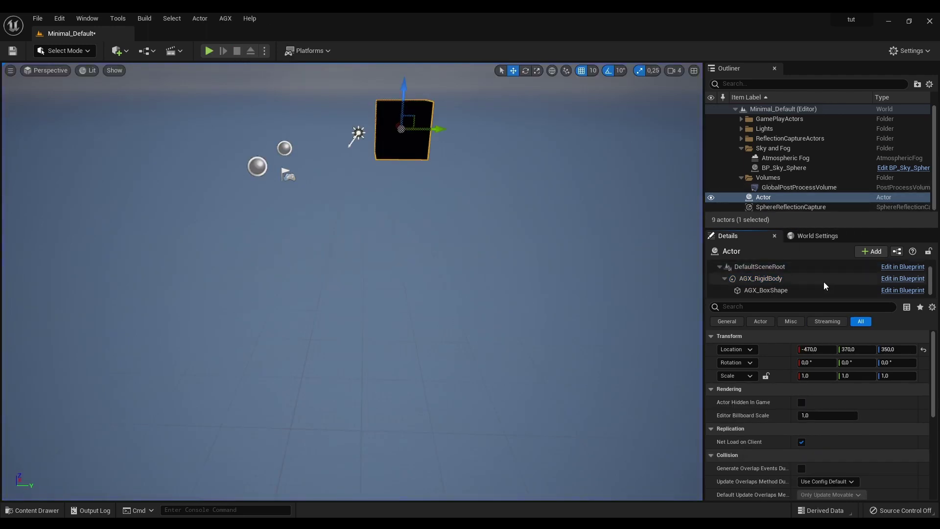
# - Check AGX_RigidBody's Transform Target options (Self, Parent, Root), keeping it on Self
pyautogui.click(810, 279)
pyautogui.scroll(-3, 845, 391)
pyautogui.scroll(-4, 846, 392)
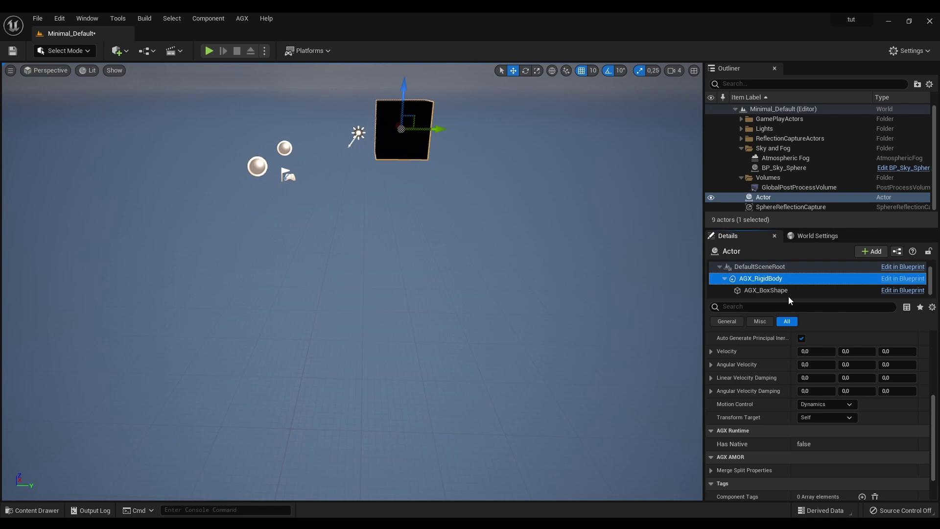
pyautogui.click(833, 418)
pyautogui.click(912, 412)
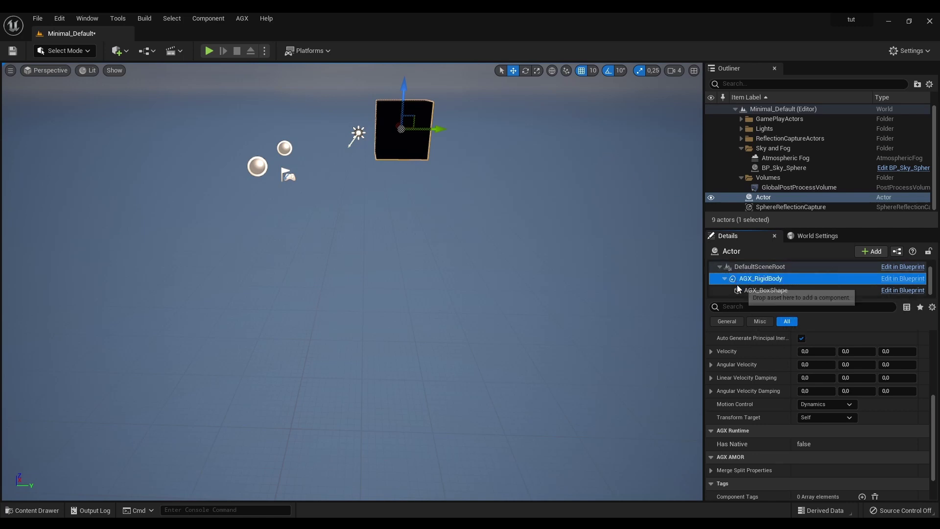
# - Add an AGX Capsule Shape under AGX_RigidBody and slide it sideways next to the box
pyautogui.moveTo(737, 299); pyautogui.dragTo(739, 350)
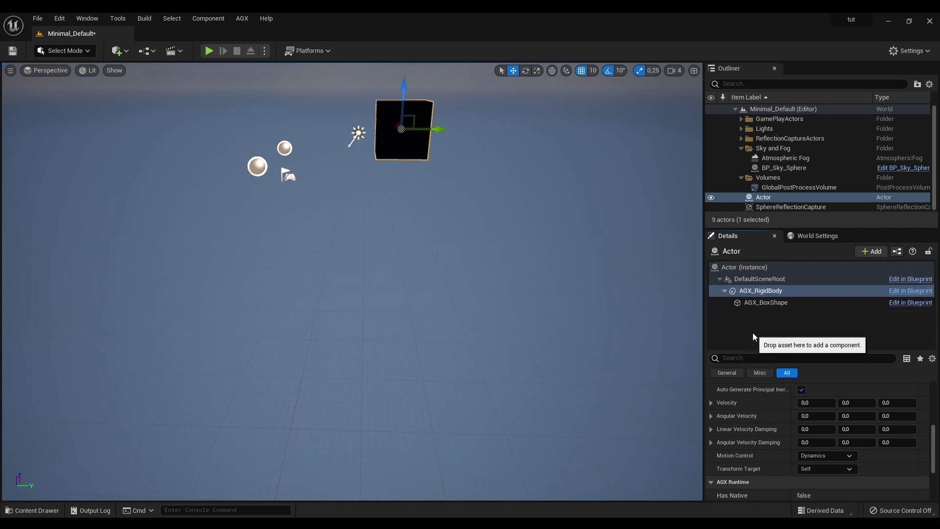
pyautogui.click(777, 290)
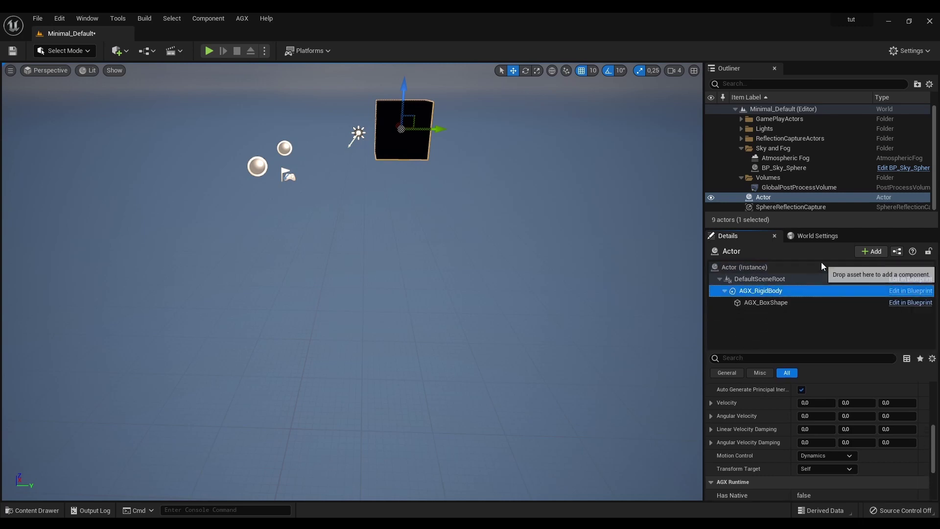
pyautogui.click(871, 251)
pyautogui.scroll(-1, 867, 363)
pyautogui.scroll(-10, 867, 363)
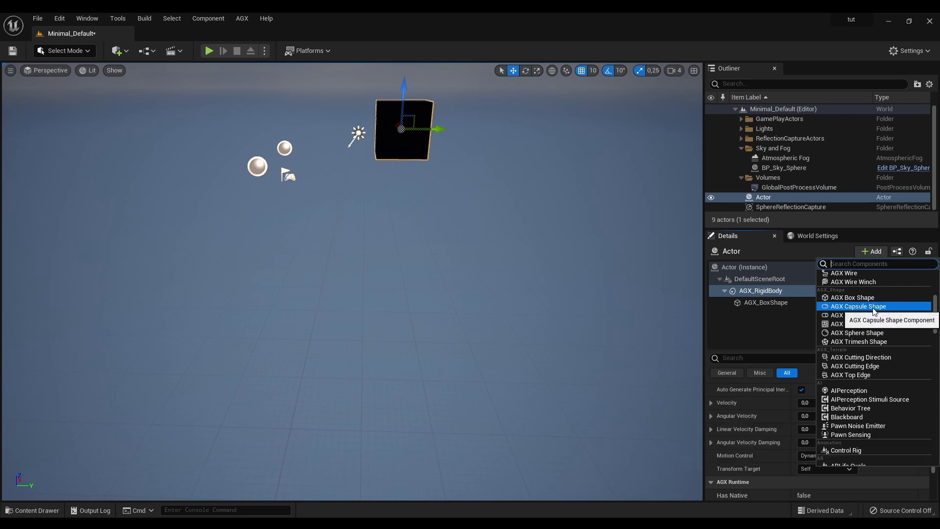
pyautogui.click(875, 308)
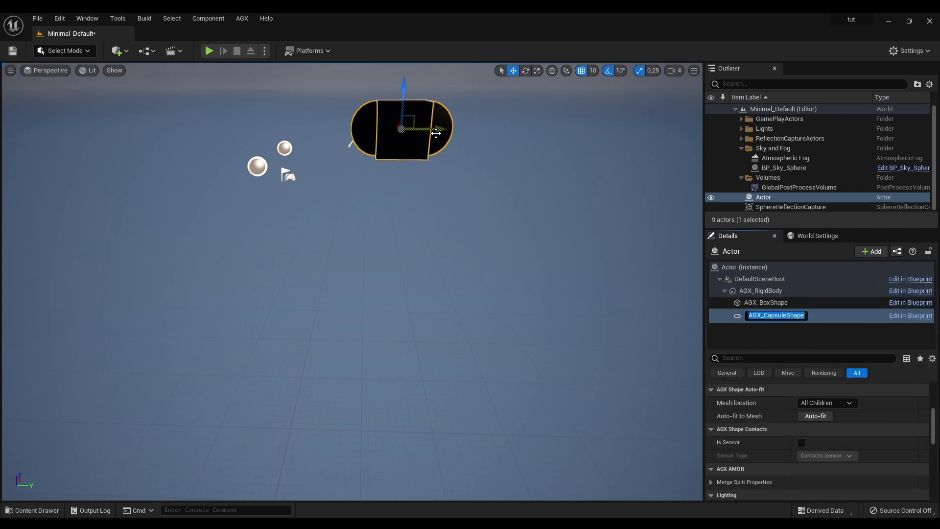
pyautogui.press('Return')
pyautogui.moveTo(434, 133); pyautogui.dragTo(343, 126)
pyautogui.moveTo(343, 125); pyautogui.dragTo(355, 182, button='right')
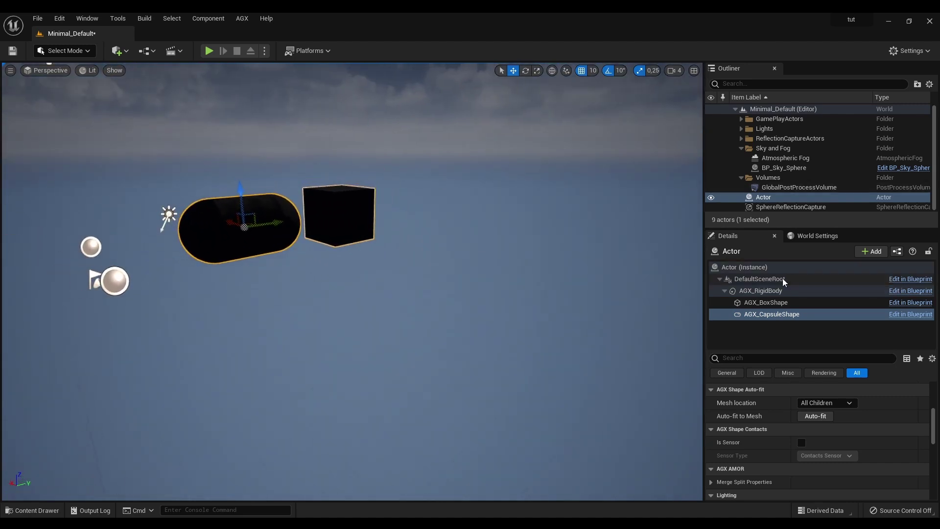
# - Set Materials Element 0 of both AGX_BoxShape and the capsule to M_ImportedBase
pyautogui.keyDown('ctrl'); pyautogui.click(781, 302); pyautogui.keyUp('ctrl')
pyautogui.scroll(5, 829, 425)
pyautogui.click(856, 454)
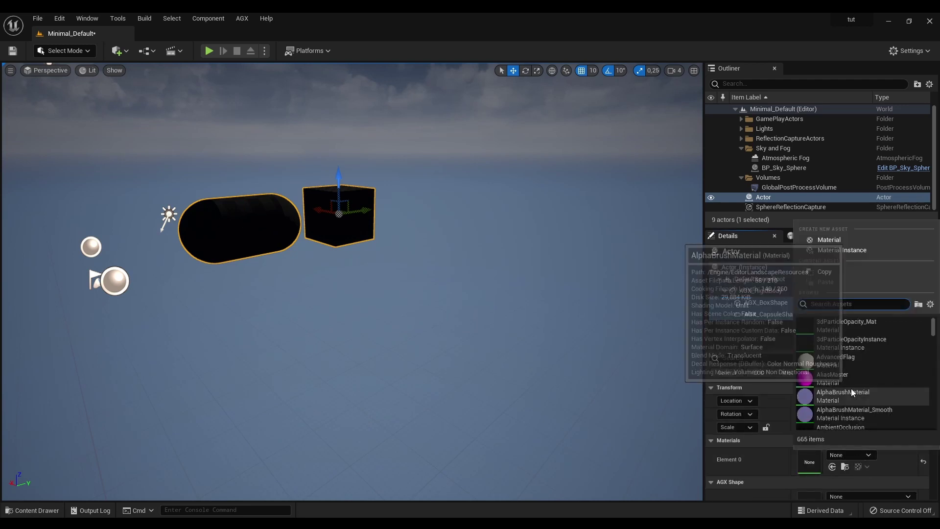
pyautogui.write('import')
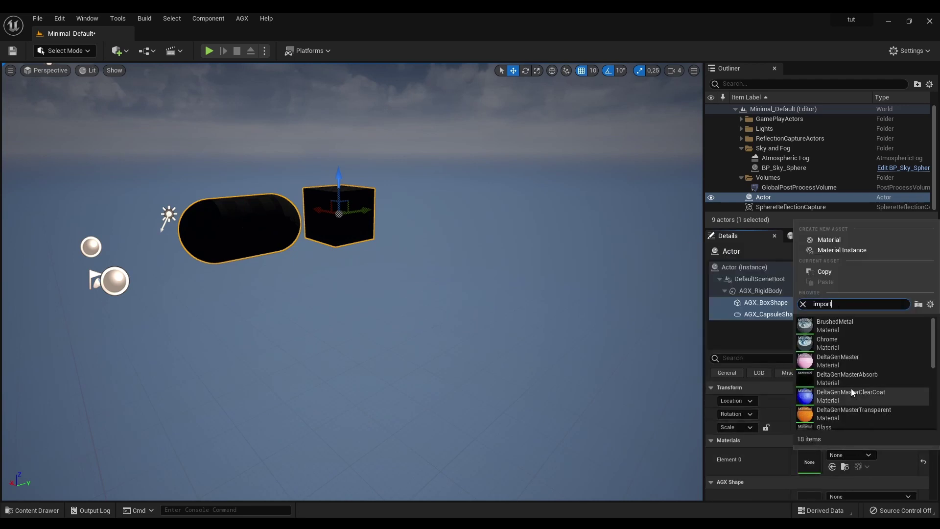
pyautogui.write('ed')
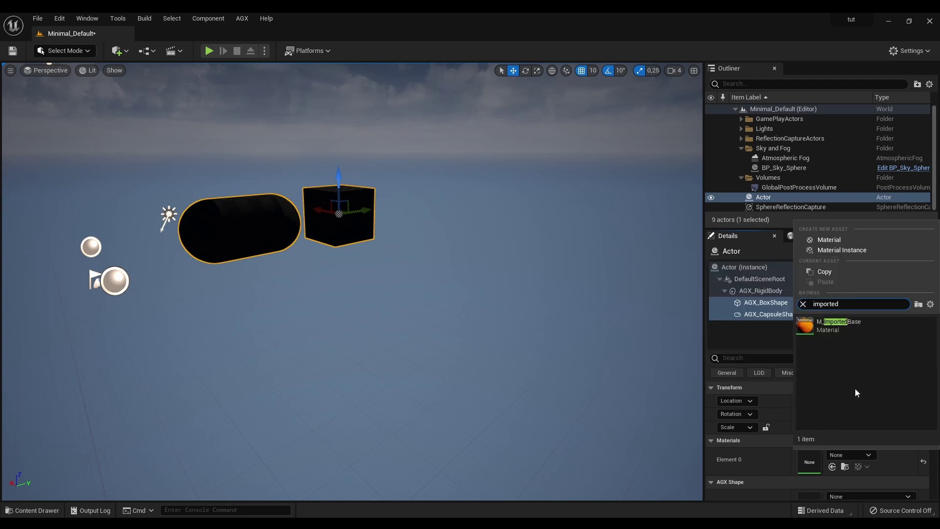
pyautogui.click(818, 331)
pyautogui.moveTo(486, 278); pyautogui.dragTo(486, 278, button='right')
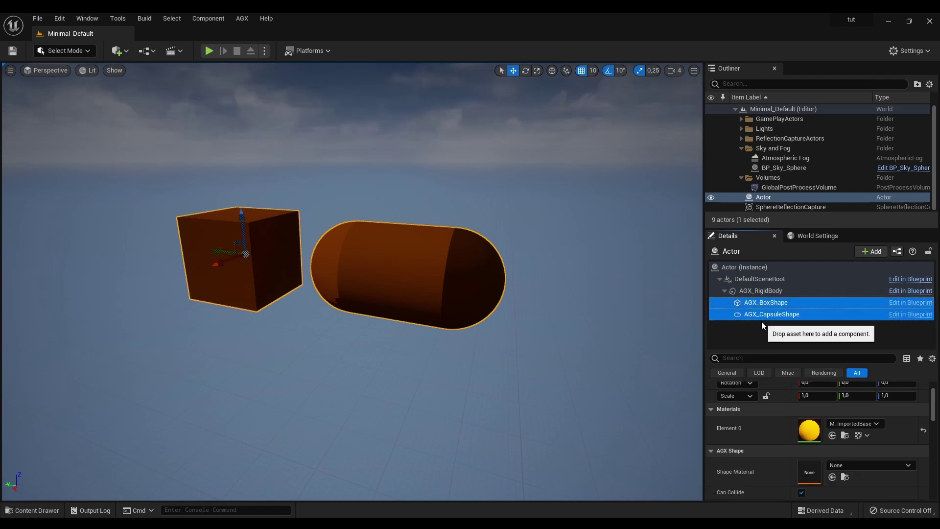
# - Delete the box and capsule shapes and add an AGX TrimeshShape to the rigid body
pyautogui.press('Delete')
pyautogui.click(871, 253)
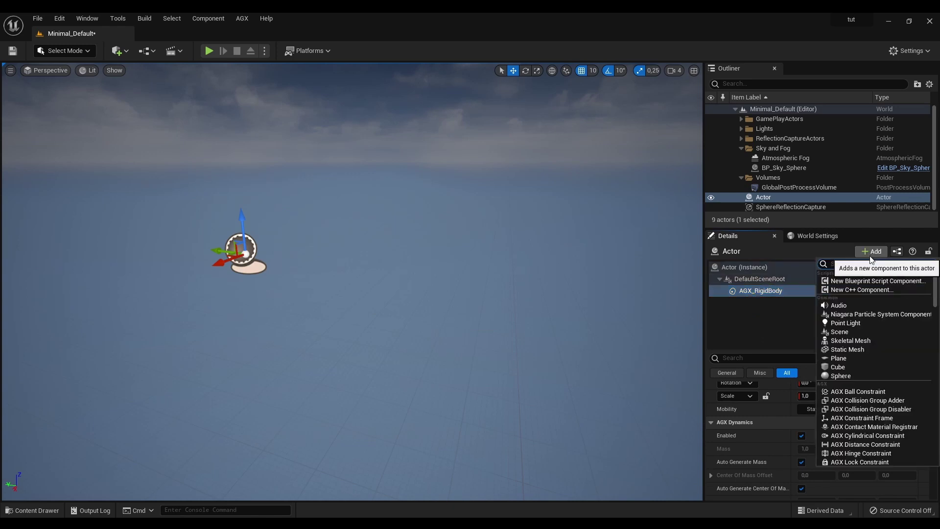
pyautogui.write('trimesh')
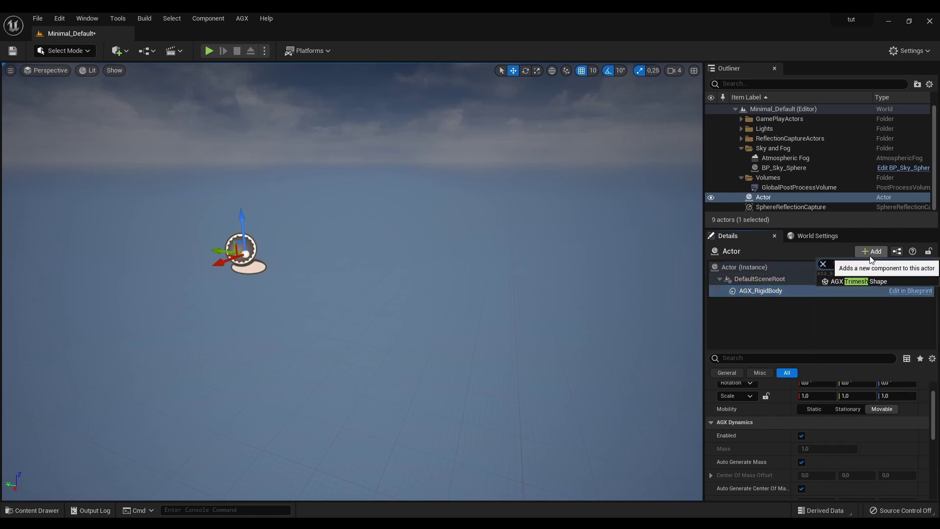
pyautogui.click(869, 282)
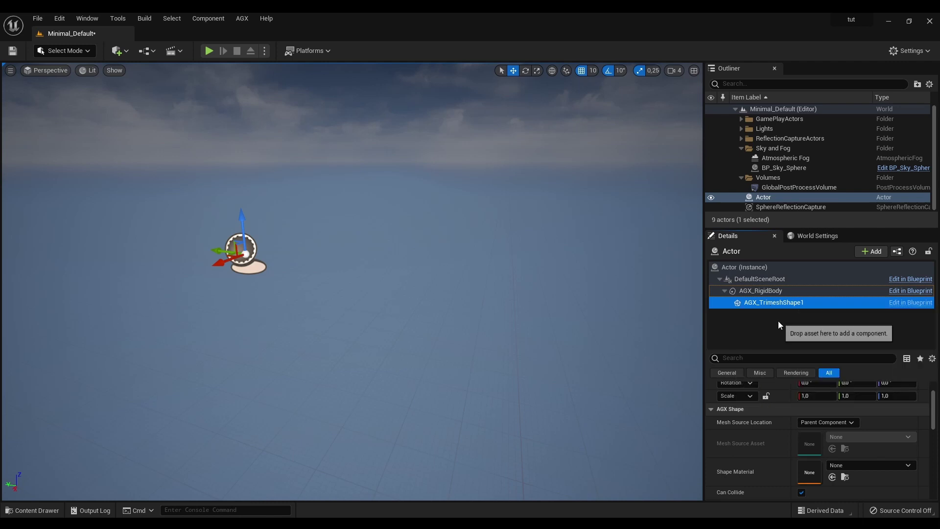
# - Add a Static Mesh component named StaticMesh1 under the trimesh shape
pyautogui.click(870, 252)
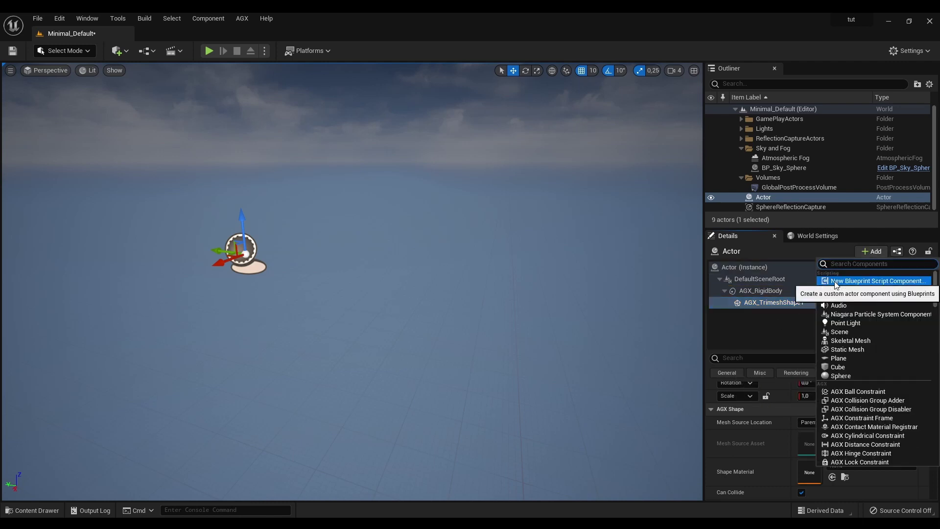
pyautogui.write('static')
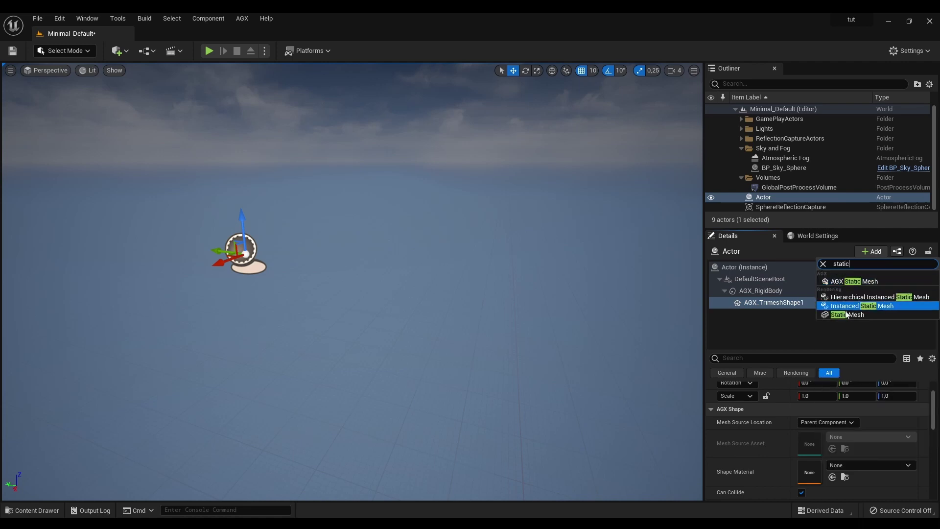
pyautogui.click(850, 315)
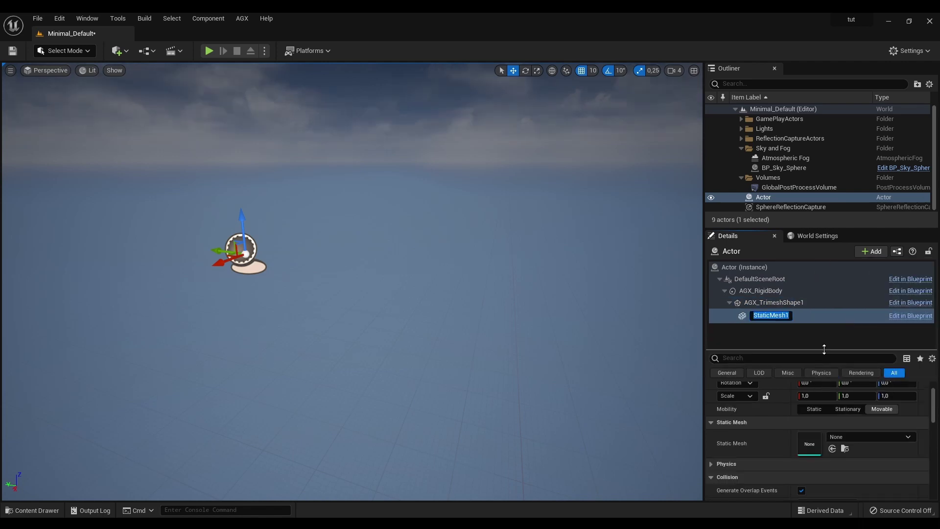
pyautogui.press('Return')
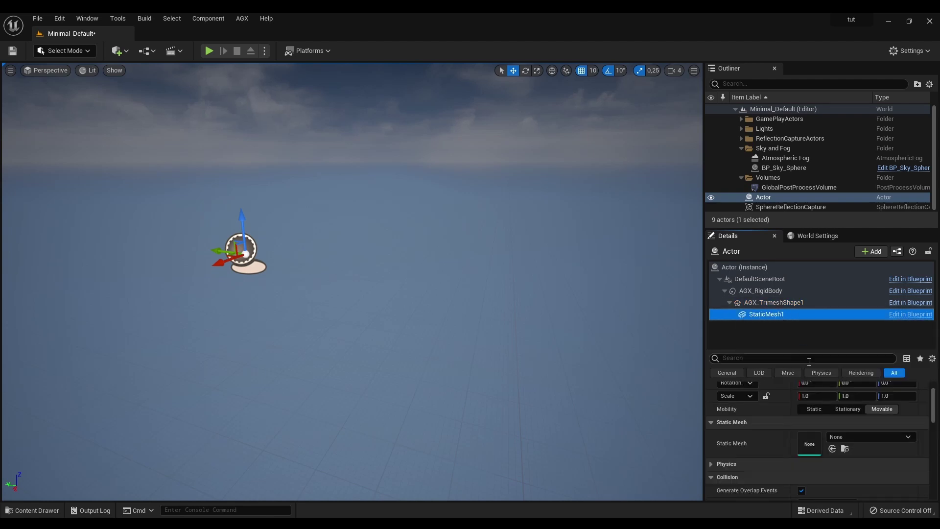
# - Assign the Shape_Pipe_180 mesh to StaticMesh1 and bring the pipe into view
pyautogui.click(853, 439)
pyautogui.write('pip')
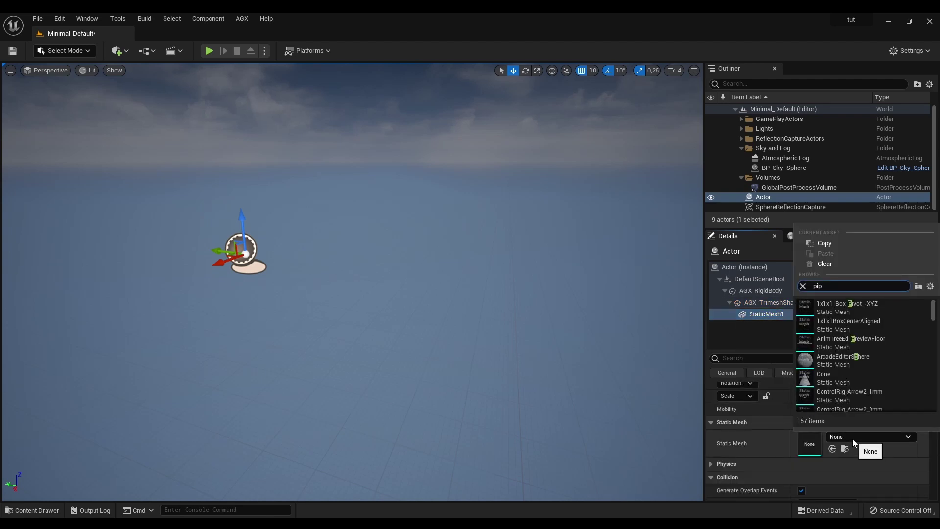
pyautogui.click(836, 346)
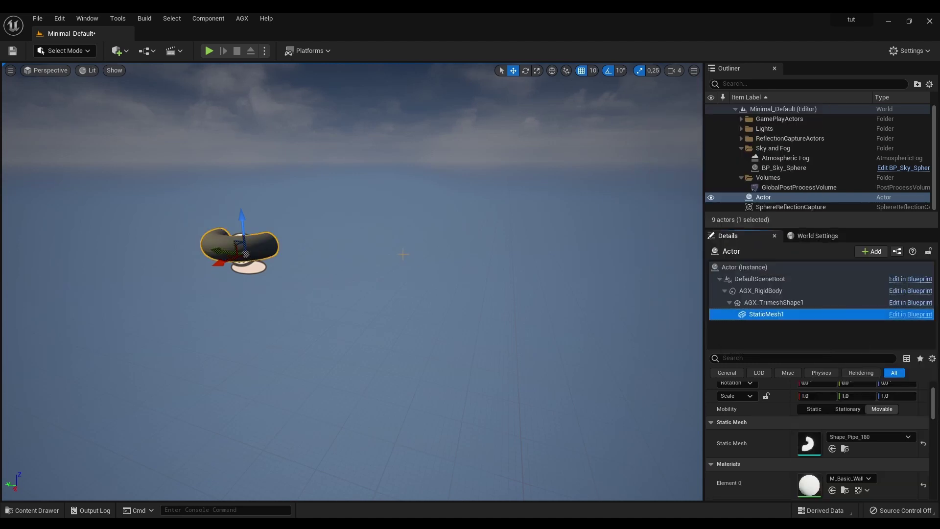
pyautogui.moveTo(361, 205); pyautogui.dragTo(323, 181)
pyautogui.moveTo(324, 182); pyautogui.dragTo(325, 283, button='right')
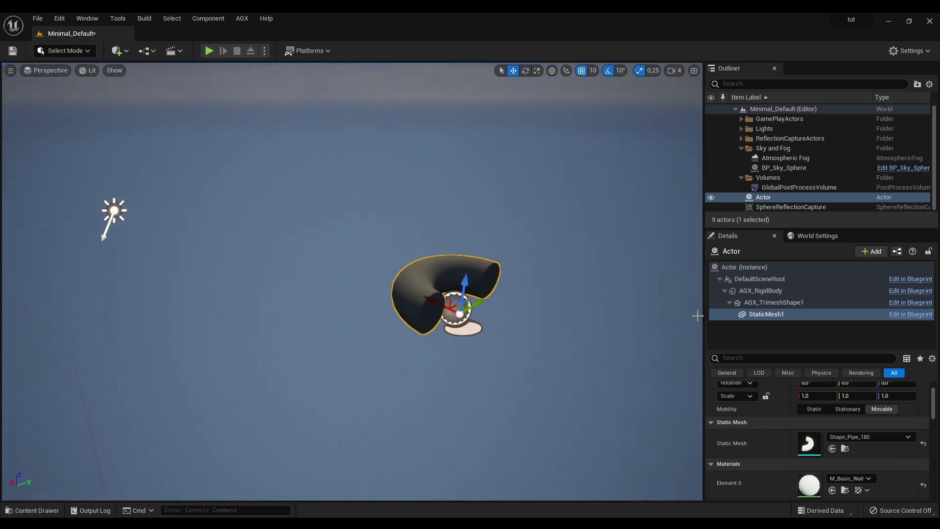
pyautogui.click(760, 306)
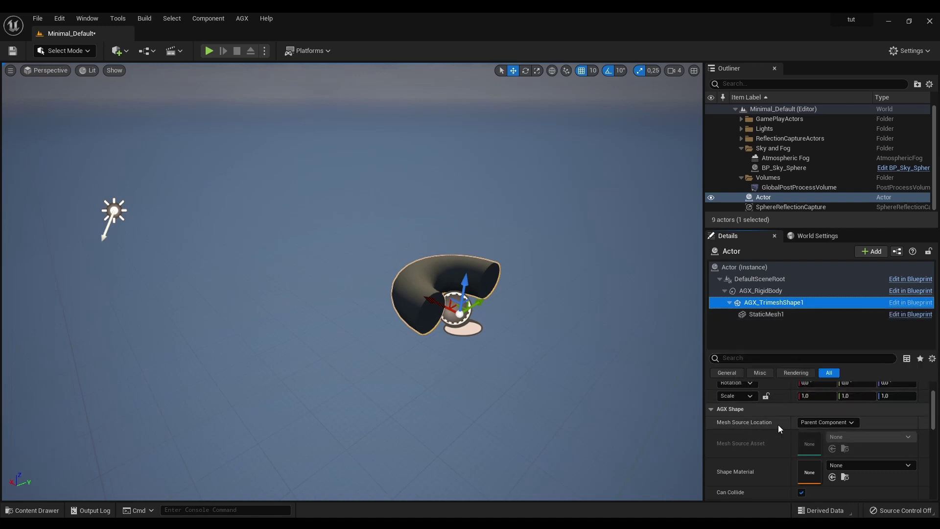
# - Nest AGX_TrimeshShape1 beneath StaticMesh1 with Mesh Source Location set to Parent Component
pyautogui.click(826, 422)
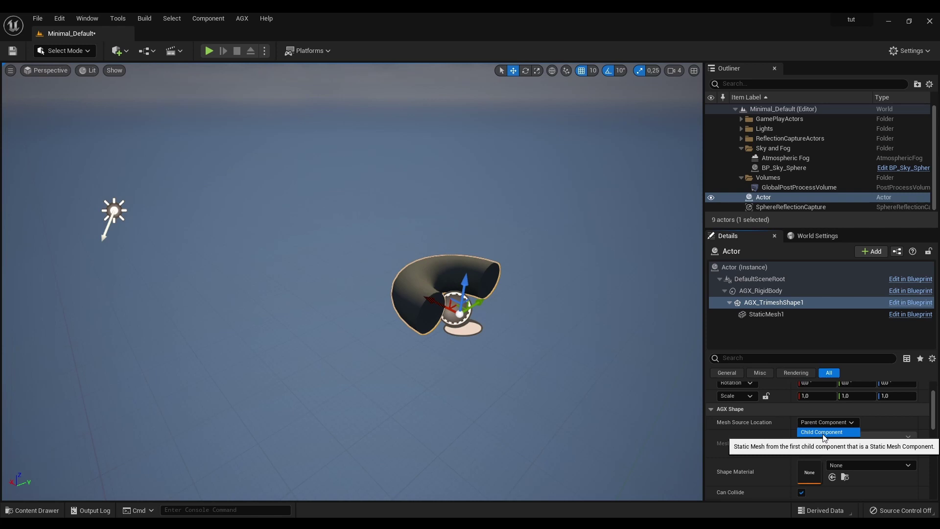
pyautogui.click(823, 432)
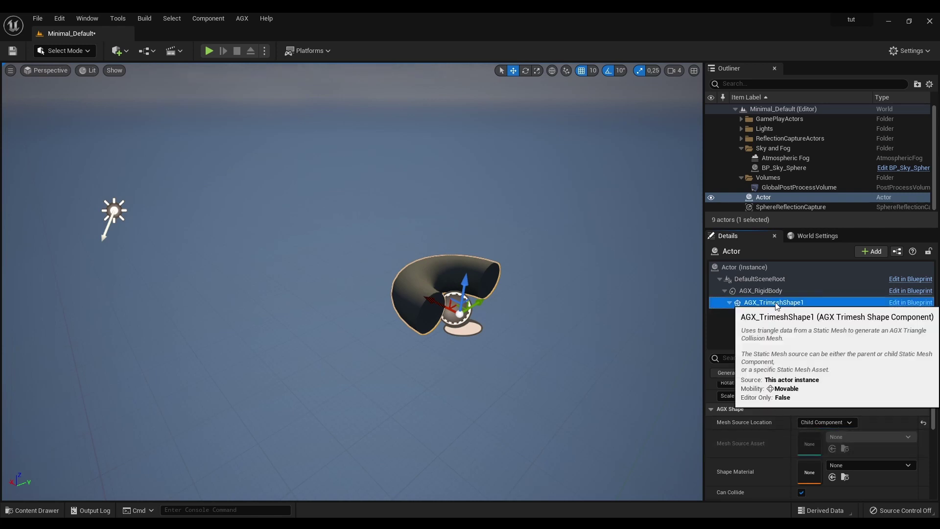
pyautogui.click(767, 316)
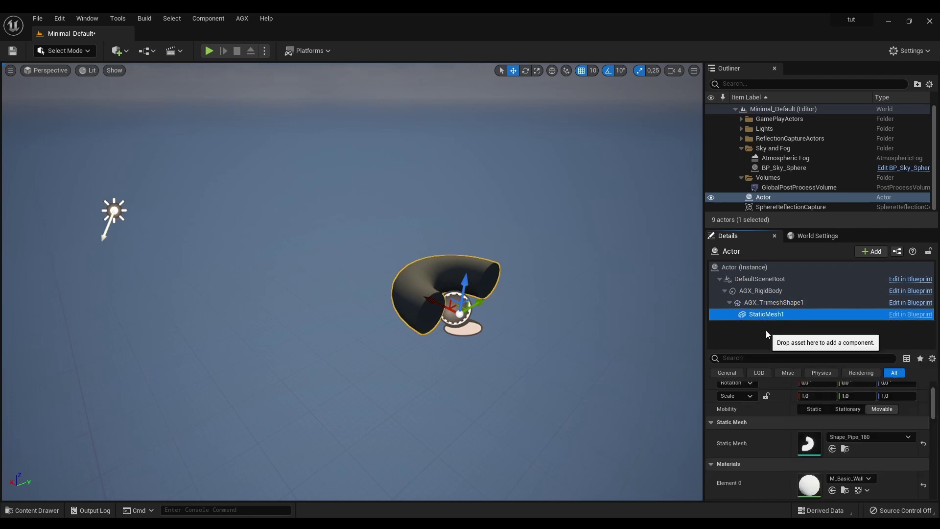
pyautogui.click(767, 303)
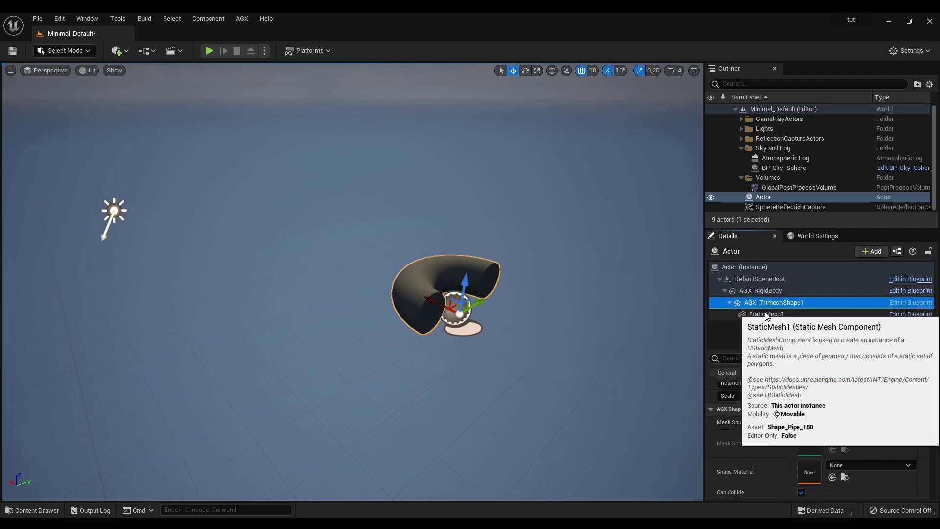
pyautogui.moveTo(767, 315)
pyautogui.mouseDown()
pyautogui.moveTo(766, 293)
pyautogui.moveTo(768, 316)
pyautogui.mouseUp()
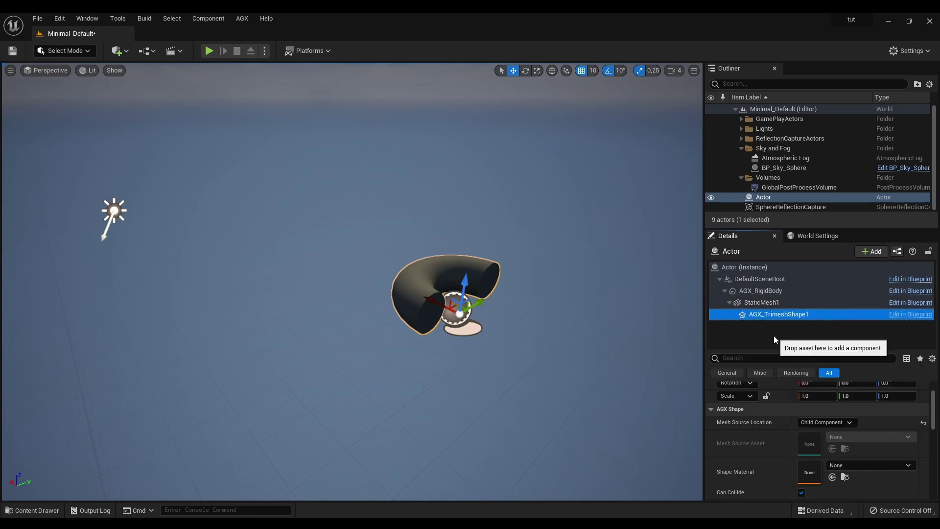
pyautogui.click(814, 420)
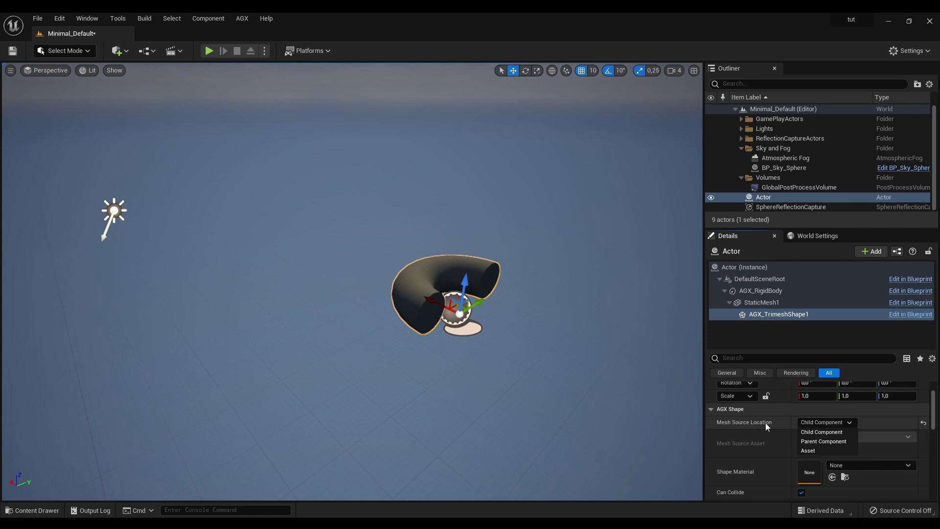
pyautogui.click(827, 441)
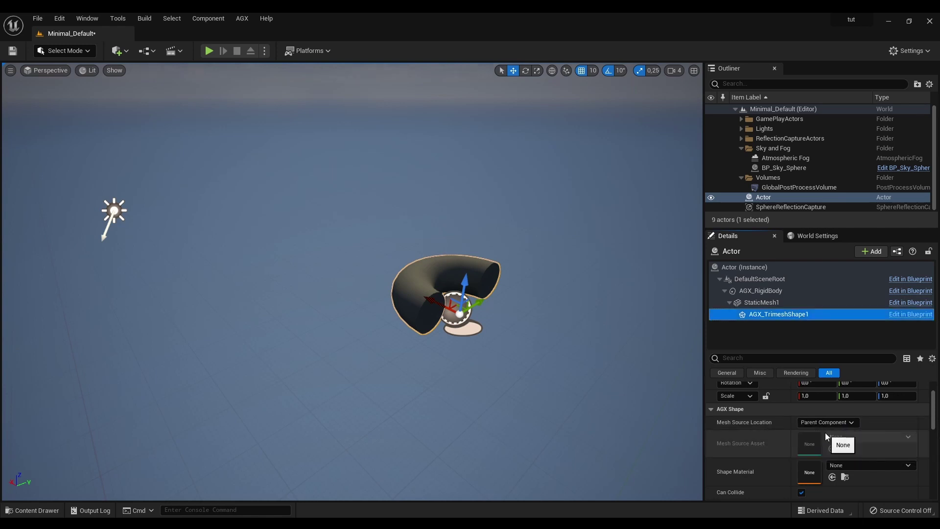
# - Place a new empty Actor2 in the level and add an AGX box shape to it
pyautogui.moveTo(609, 300)
pyautogui.mouseDown()
pyautogui.moveTo(609, 318)
pyautogui.moveTo(609, 300)
pyautogui.mouseUp()
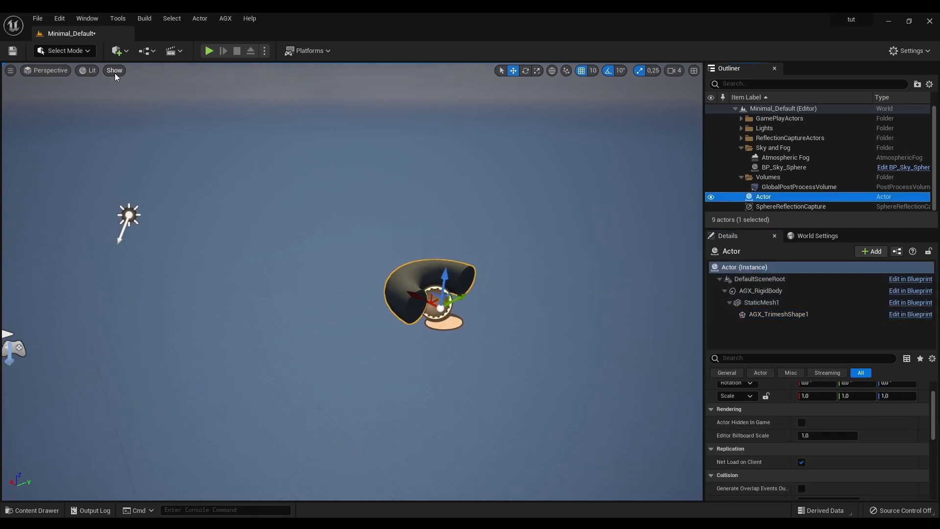
pyautogui.click(117, 51)
pyautogui.moveTo(161, 131)
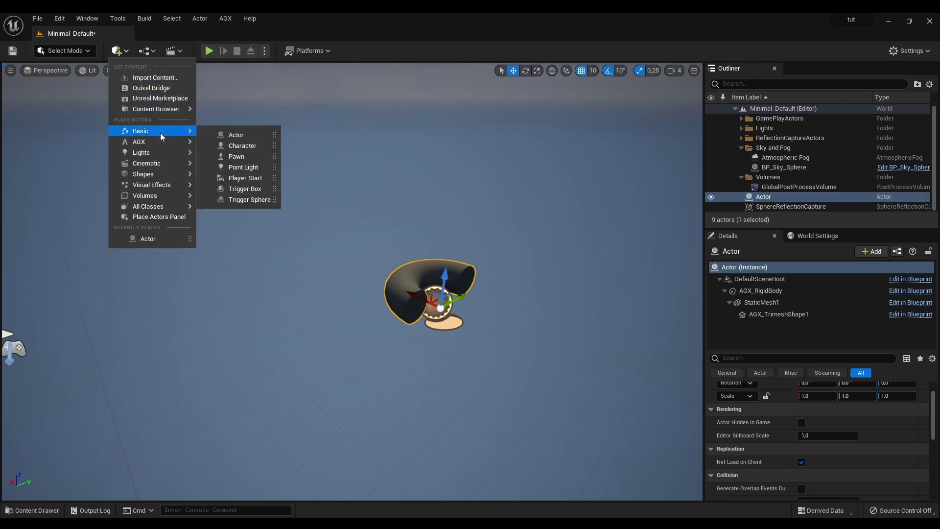
pyautogui.moveTo(231, 134); pyautogui.dragTo(425, 427)
pyautogui.click(867, 251)
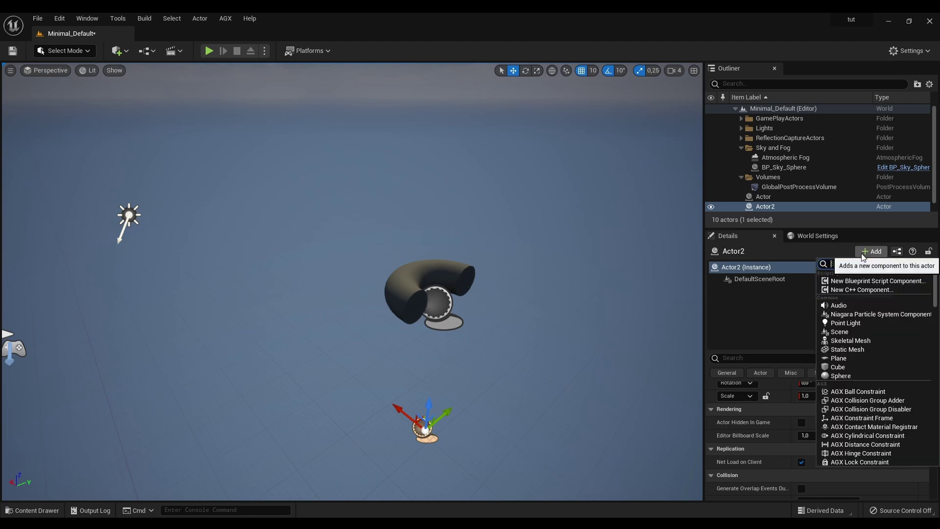
pyautogui.write('box')
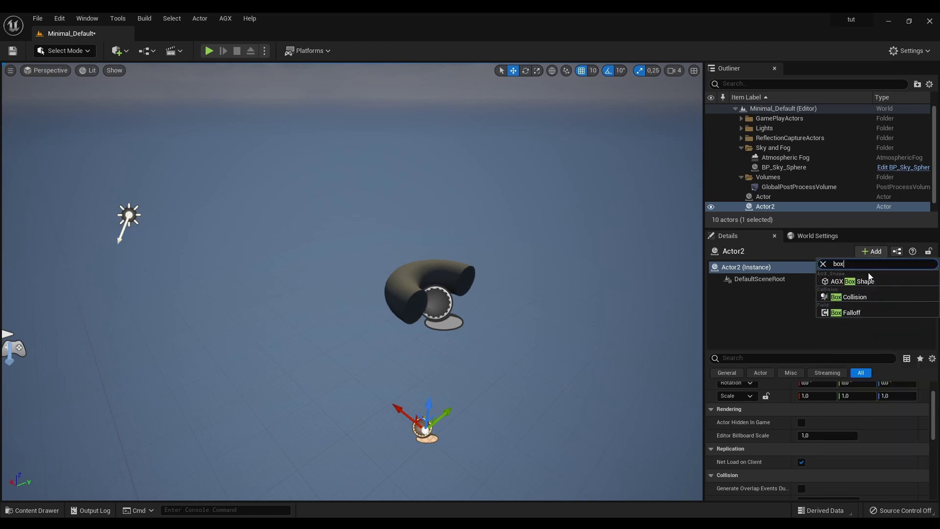
pyautogui.click(866, 280)
# - Set the box's Half Extent to 500, 500, 50 to form a floor slab
pyautogui.click(819, 464)
pyautogui.write('500')
pyautogui.press('Tab')
pyautogui.write('500')
pyautogui.press('Return')
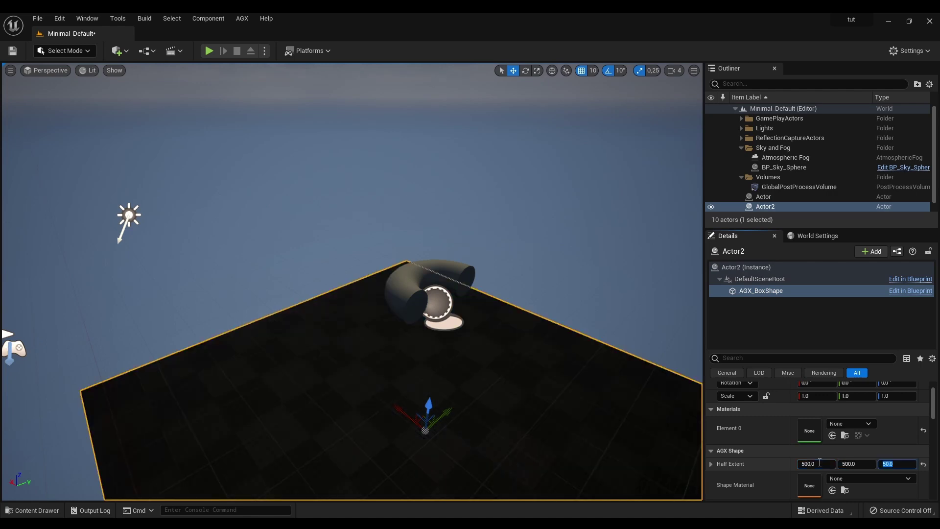
pyautogui.moveTo(353, 281); pyautogui.dragTo(289, 265, button='right')
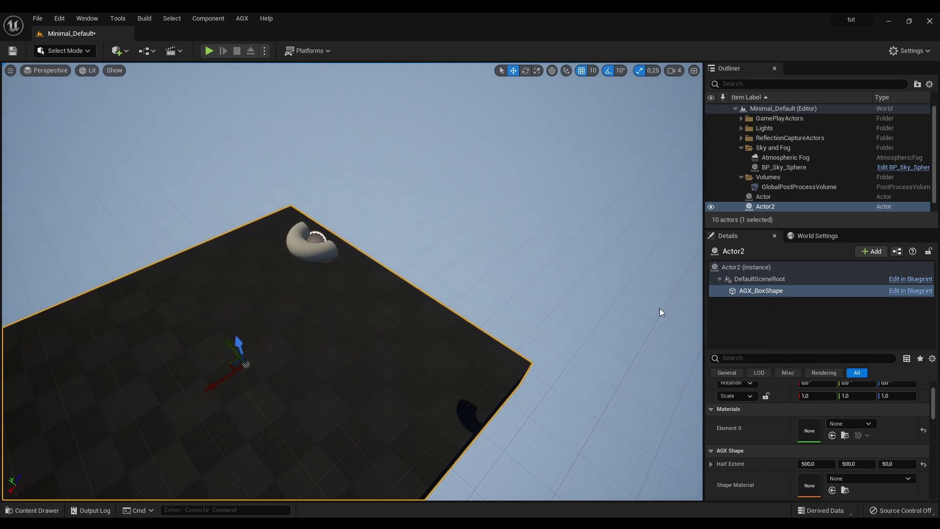
# - Move the pipe actor above the floor slab and run a play test to watch it land
pyautogui.click(764, 197)
pyautogui.moveTo(316, 225); pyautogui.dragTo(352, 309)
pyautogui.moveTo(351, 309); pyautogui.dragTo(267, 326, button='right')
pyautogui.hotkey('alt', 'p')
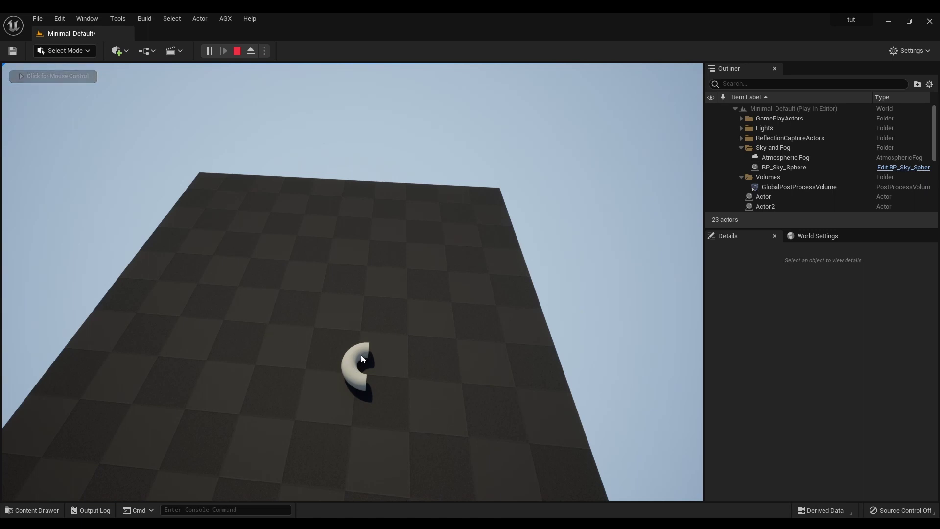
pyautogui.press('Escape')
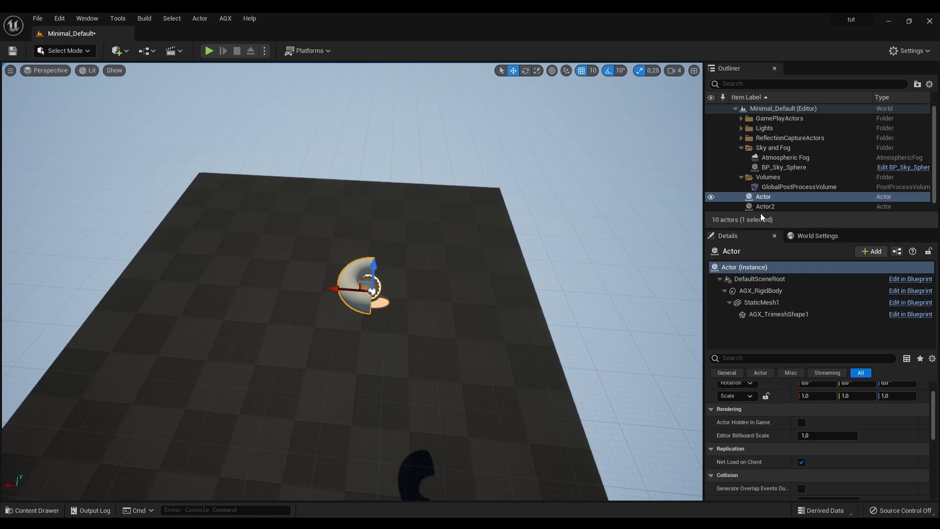
# - Replace the pipe mesh and trimesh components with a new AGX box shape on the rigid body
pyautogui.click(764, 303)
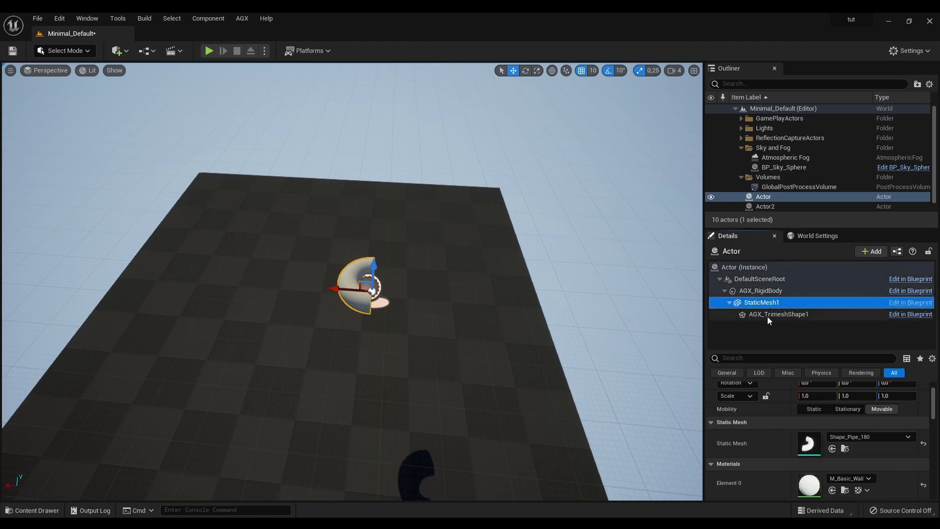
pyautogui.press('Delete')
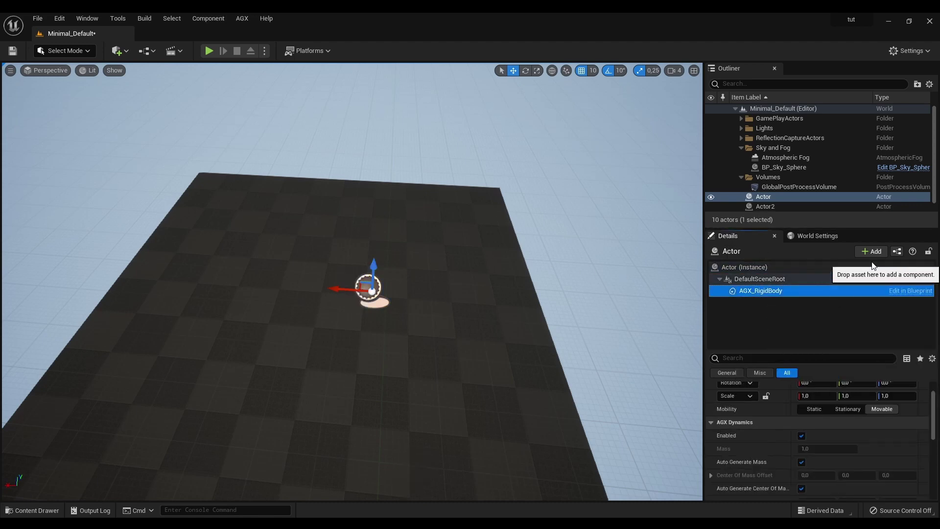
pyautogui.click(872, 252)
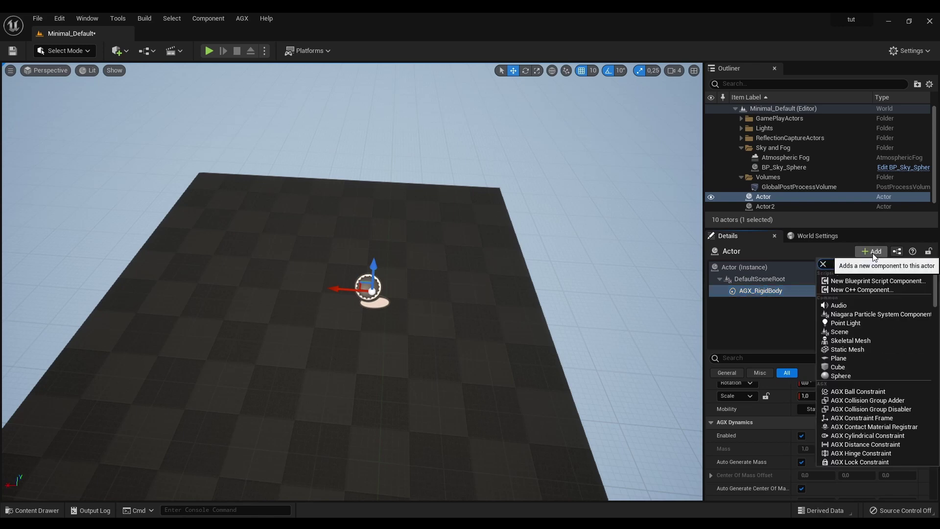
pyautogui.write('box')
pyautogui.click(862, 278)
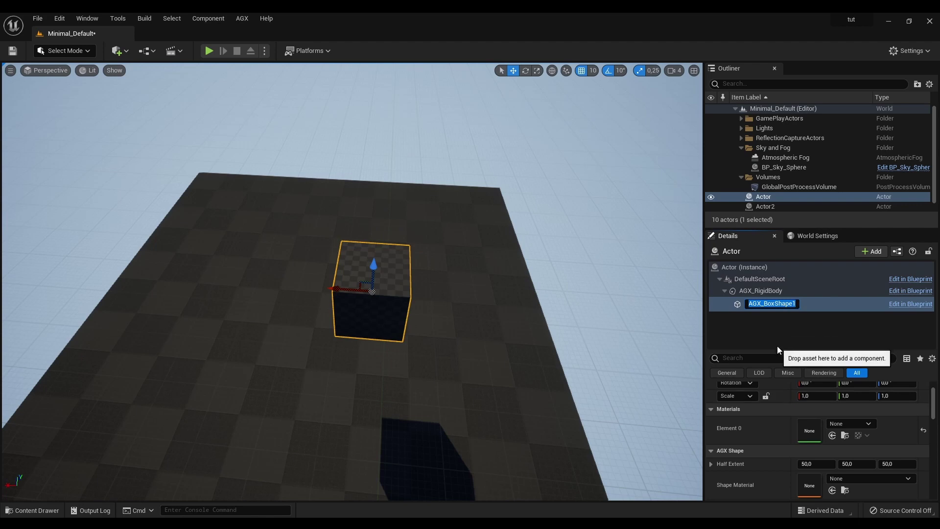
pyautogui.press('Return')
# - Give AGX_BoxShape1 the M_ImportedBase material and stretch its Half Extent X to about 342
pyautogui.moveTo(778, 349); pyautogui.dragTo(778, 322)
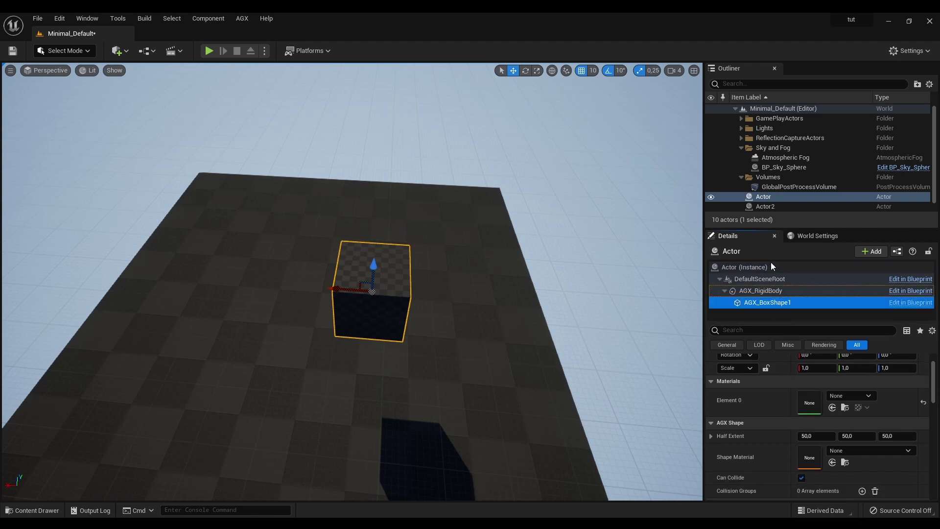
pyautogui.scroll(-1, 791, 411)
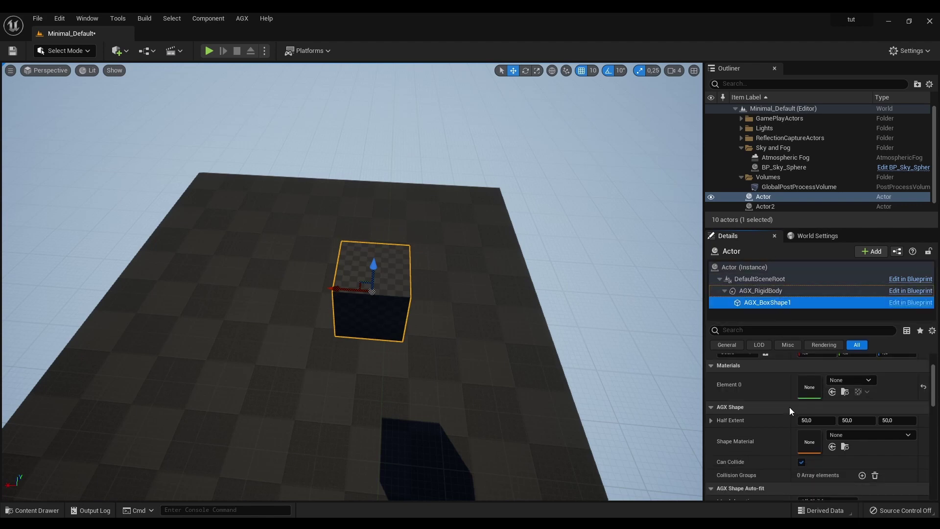
pyautogui.click(849, 382)
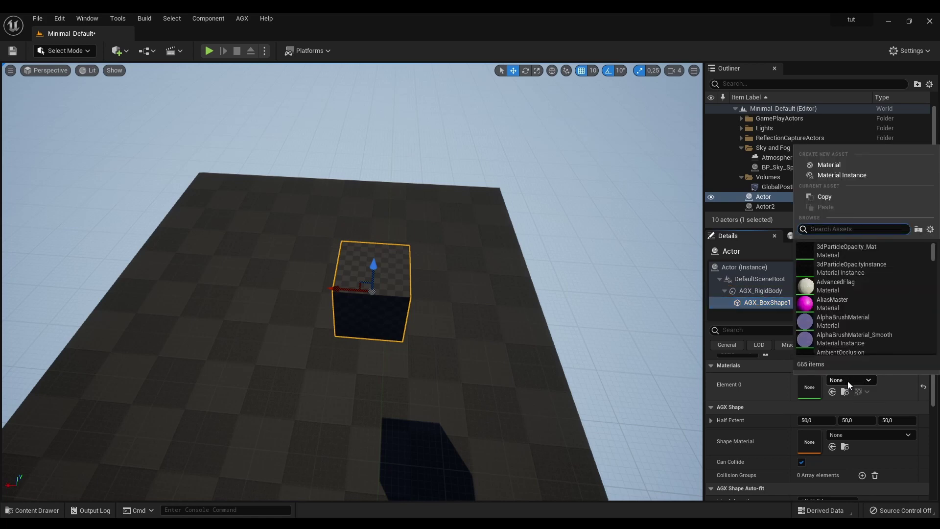
pyautogui.write('imported')
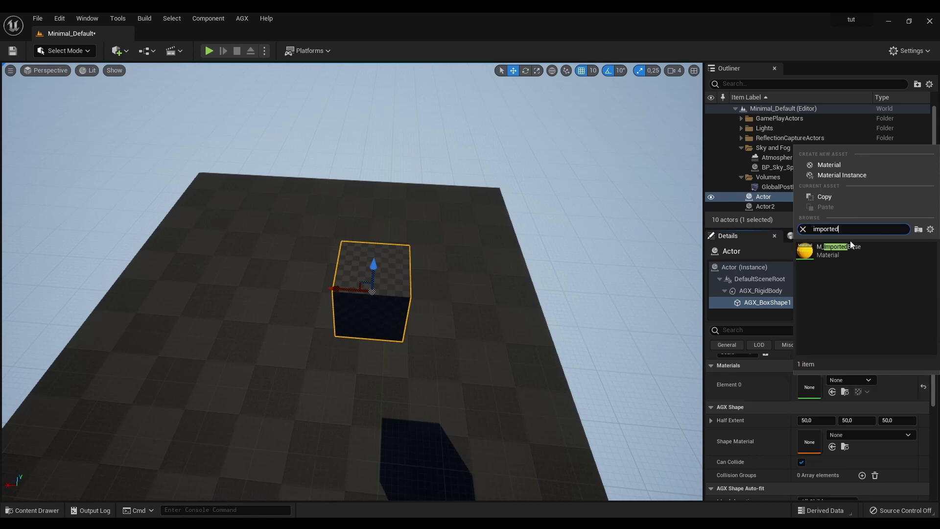
pyautogui.click(855, 252)
pyautogui.click(855, 252)
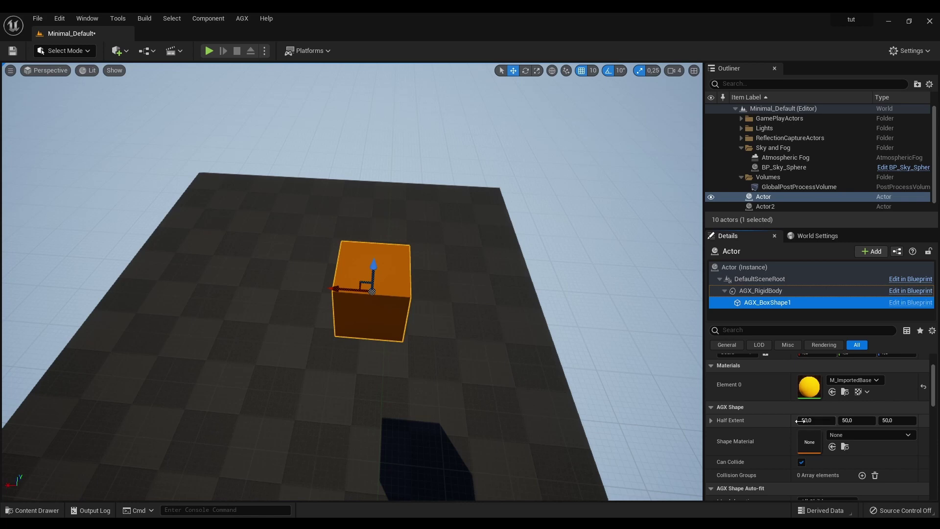
pyautogui.moveTo(825, 421); pyautogui.dragTo(889, 422)
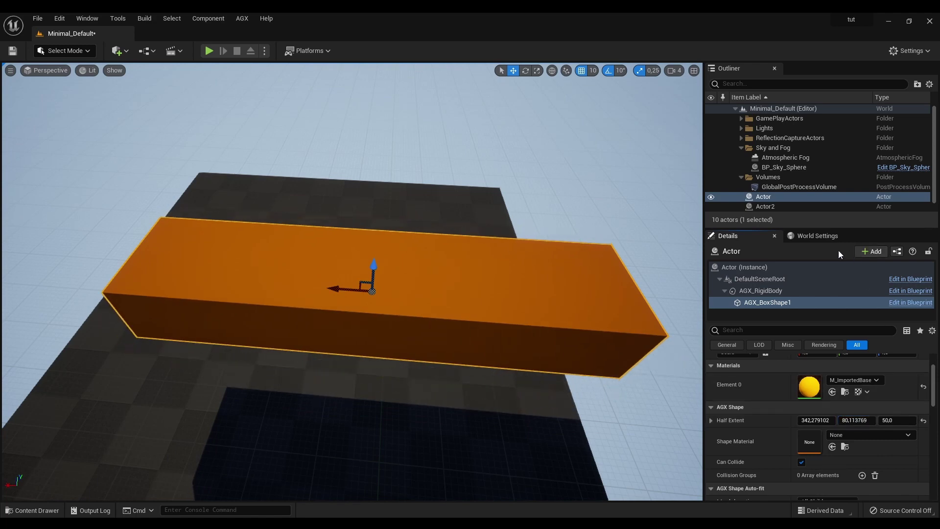
# - Add an AGX sphere shape under AGX_RigidBody at the box's right end with radius about 78.7
pyautogui.click(873, 252)
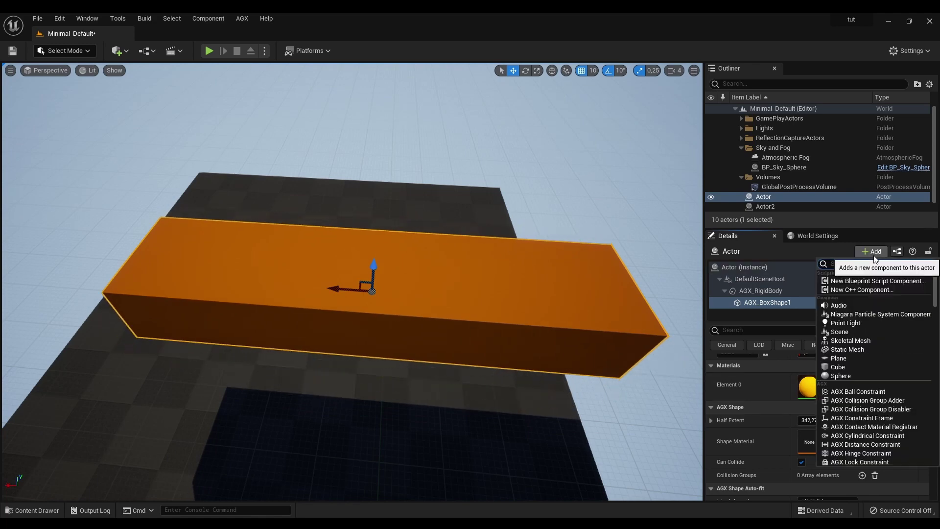
pyautogui.write('sphere')
pyautogui.click(857, 281)
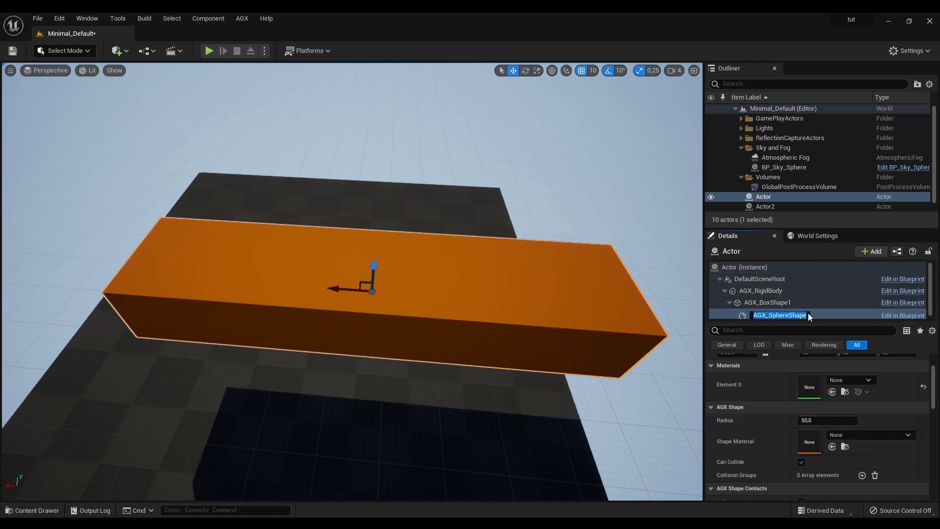
pyautogui.press('Return')
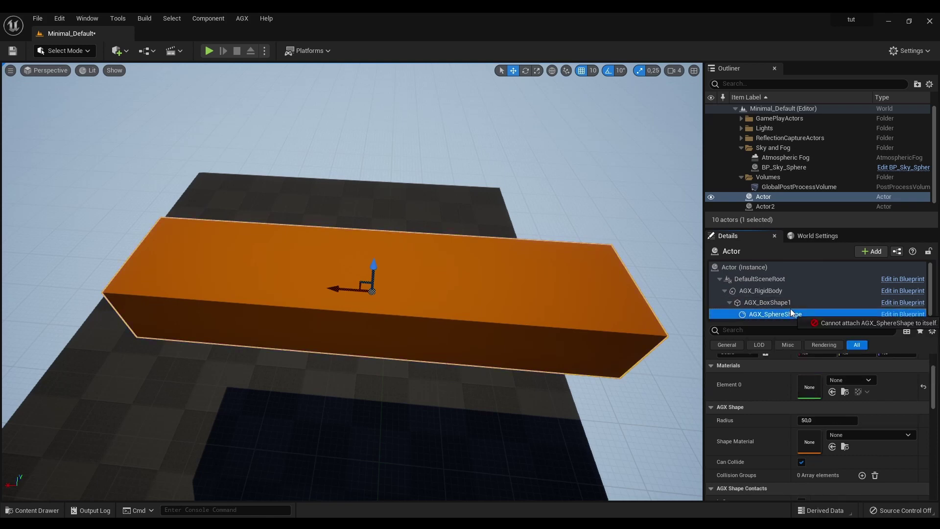
pyautogui.moveTo(793, 319); pyautogui.dragTo(765, 292)
pyautogui.moveTo(374, 288); pyautogui.dragTo(674, 298)
pyautogui.moveTo(675, 298); pyautogui.dragTo(870, 411, button='middle')
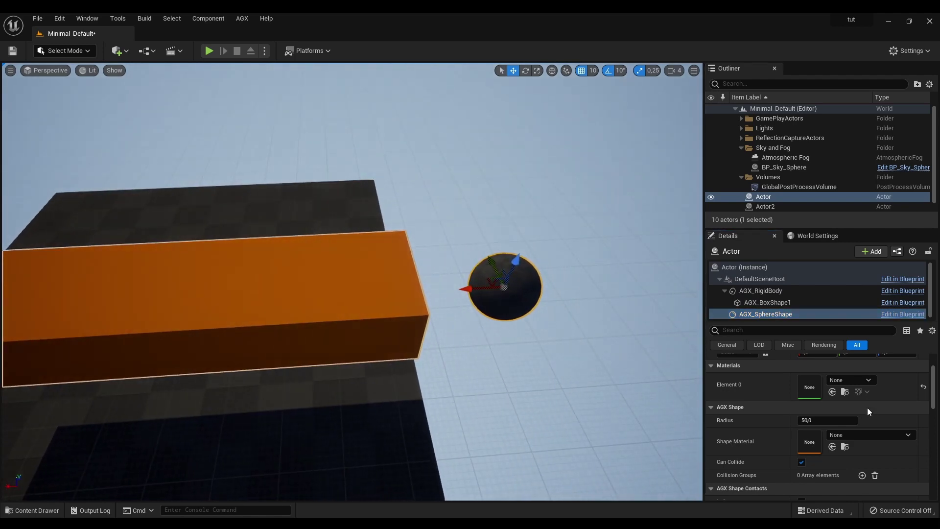
pyautogui.moveTo(827, 420); pyautogui.dragTo(801, 420)
# - Delete the sphere shape and reset the box's Half Extent to 50, 50, 50
pyautogui.press('Delete')
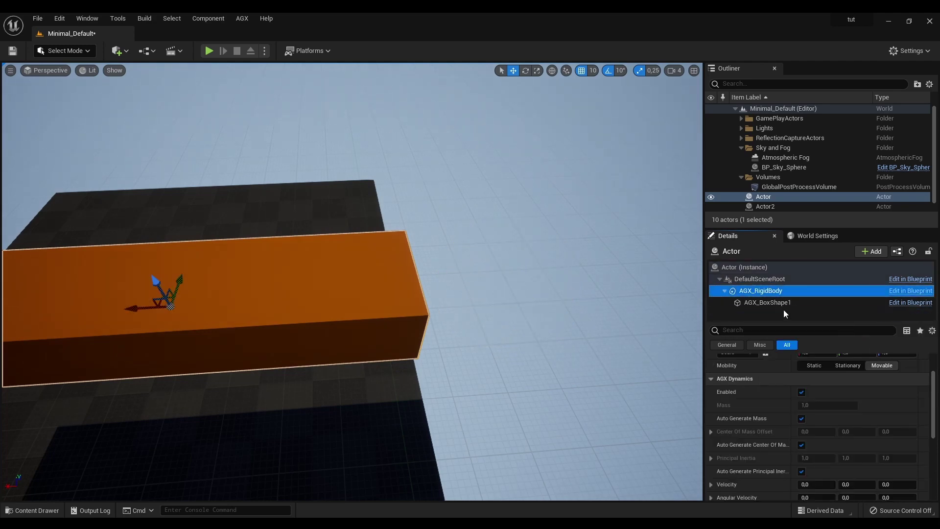
pyautogui.click(767, 302)
pyautogui.moveTo(403, 278); pyautogui.dragTo(382, 313)
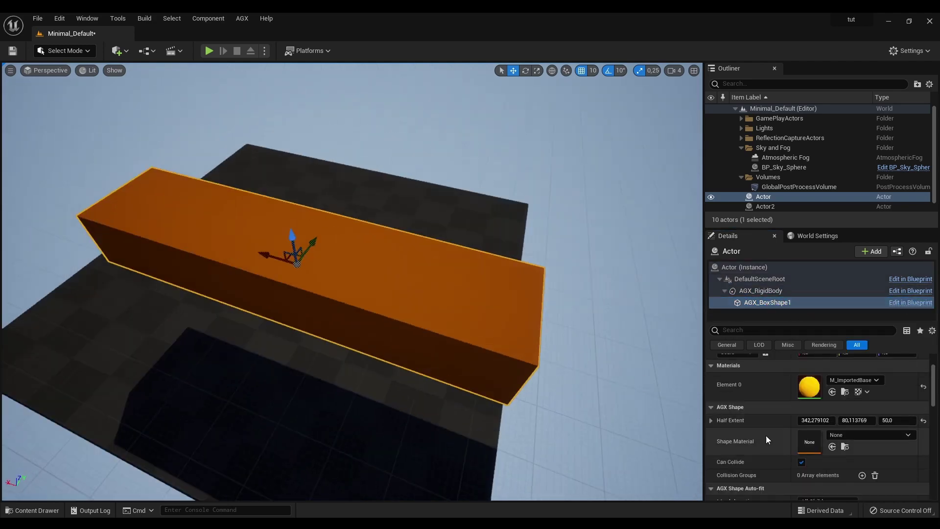
pyautogui.click(924, 422)
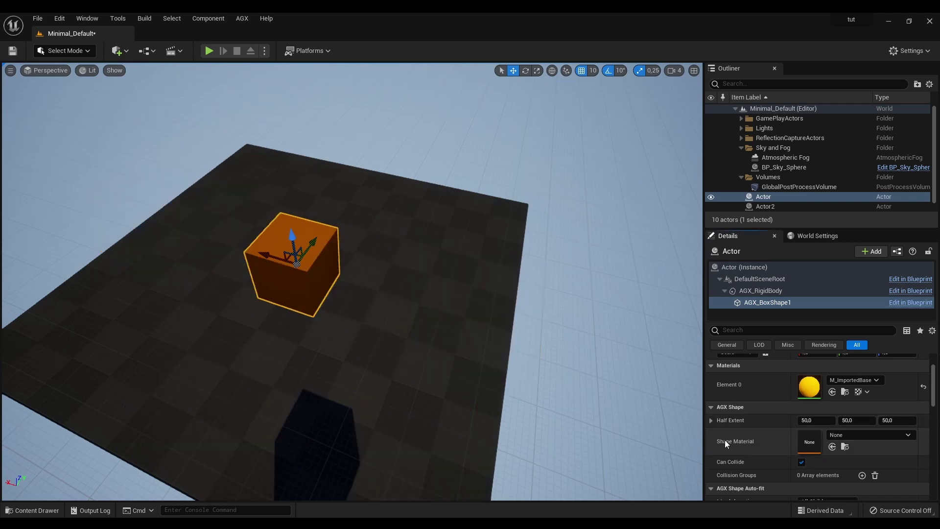
pyautogui.scroll(-2, 732, 437)
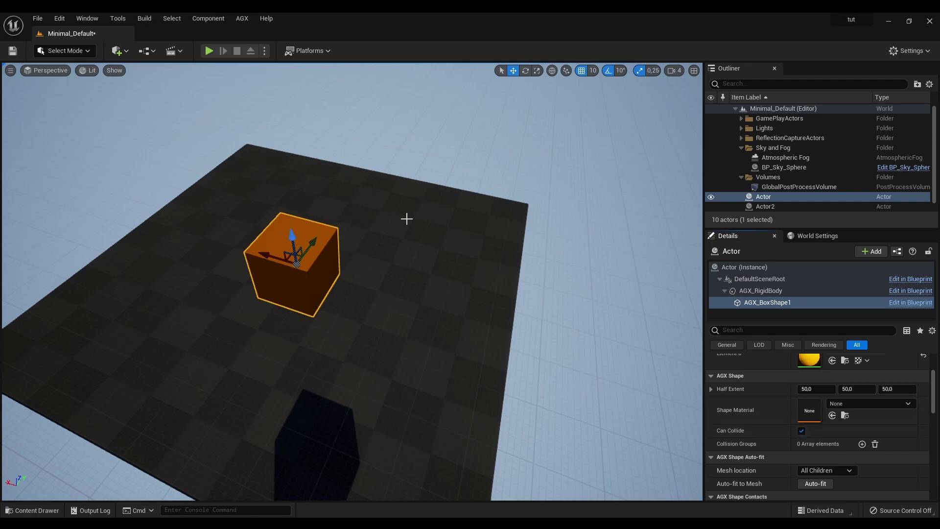
# - Run and stop a test simulation, then uncheck Can Collide on AGX_BoxShape1
pyautogui.click(209, 51)
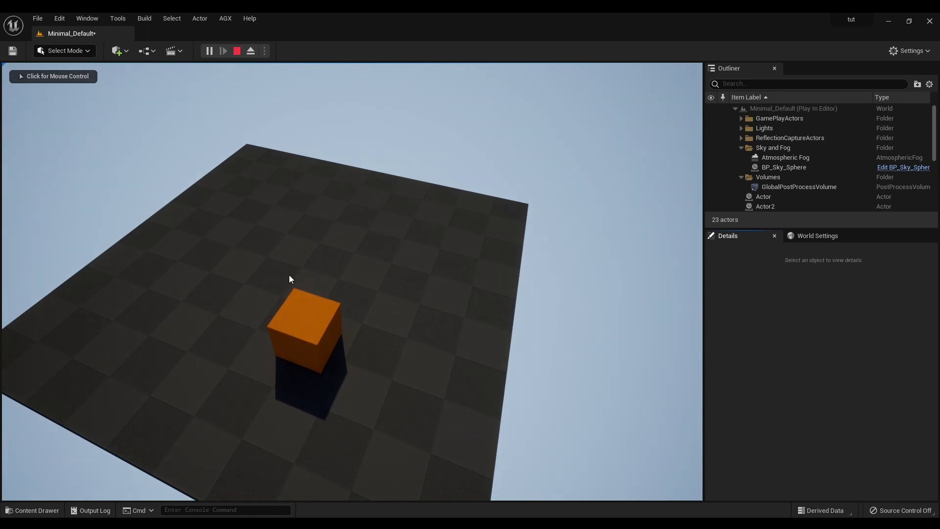
pyautogui.click(237, 51)
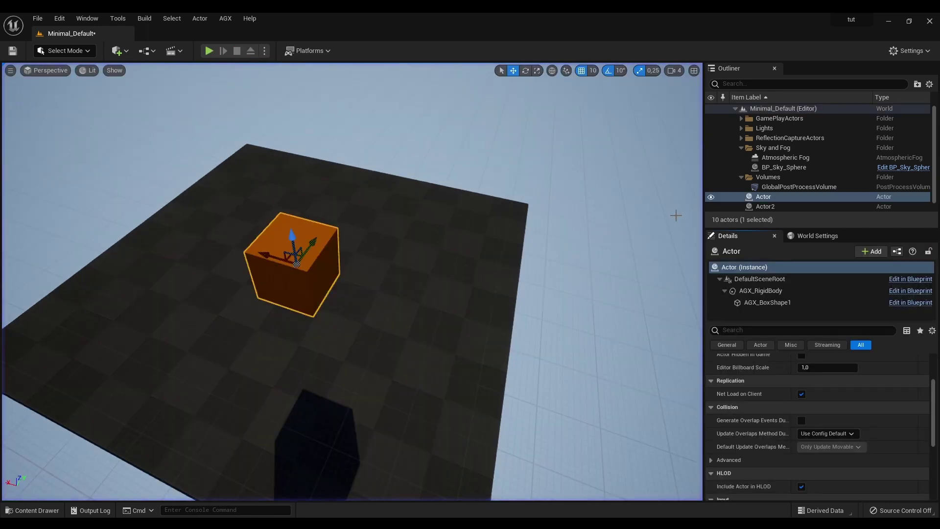
pyautogui.click(764, 303)
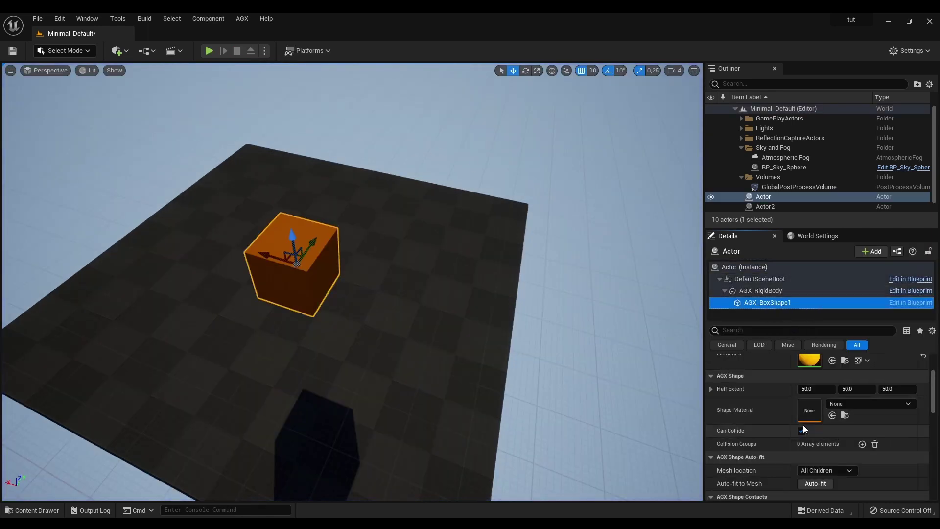
pyautogui.click(802, 431)
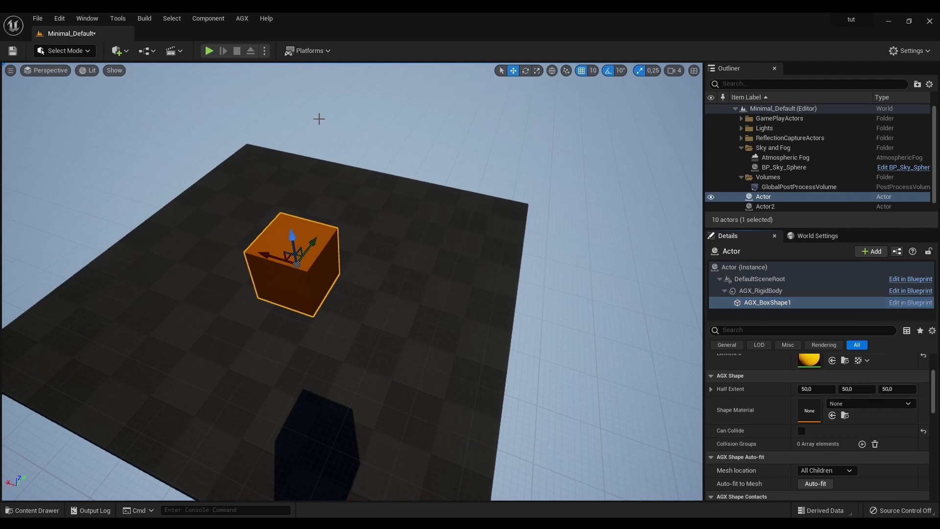
# - Simulate again and watch the cube fall through the floor, then exit play
pyautogui.click(209, 51)
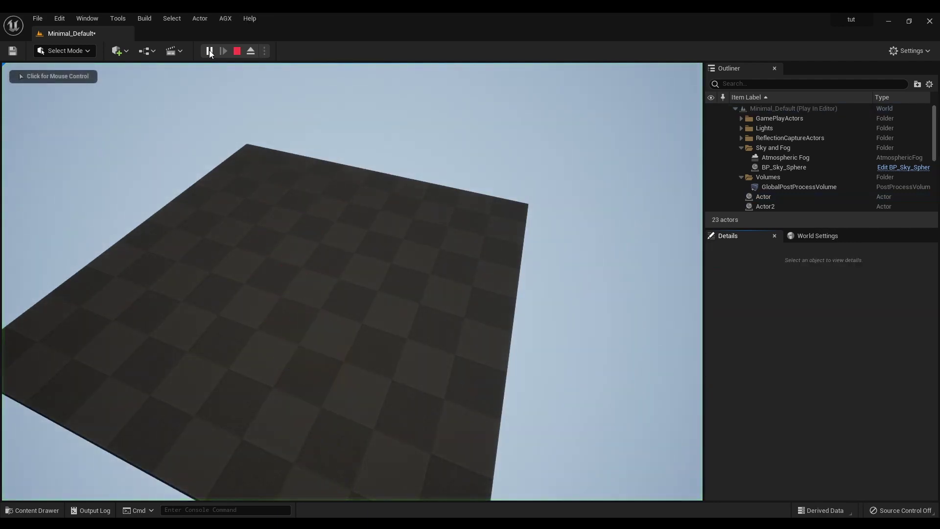
pyautogui.click(382, 188)
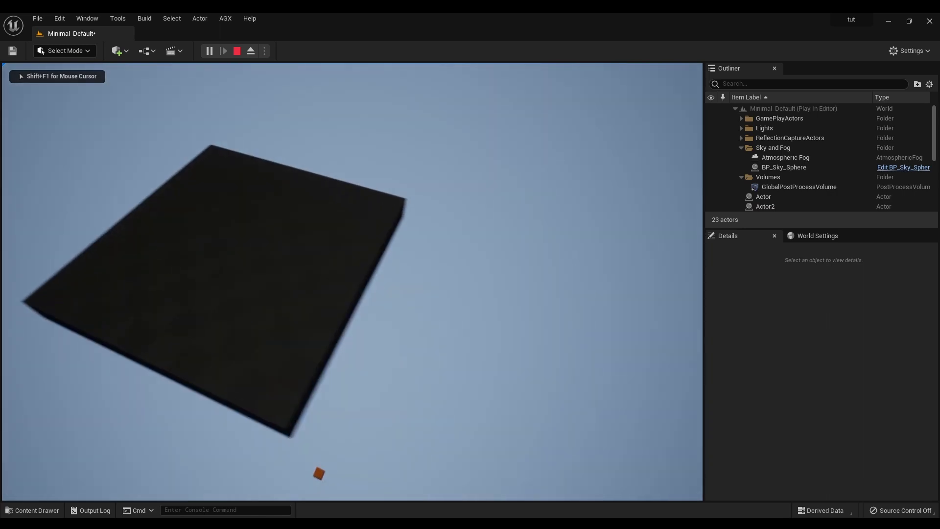
pyautogui.press('Escape')
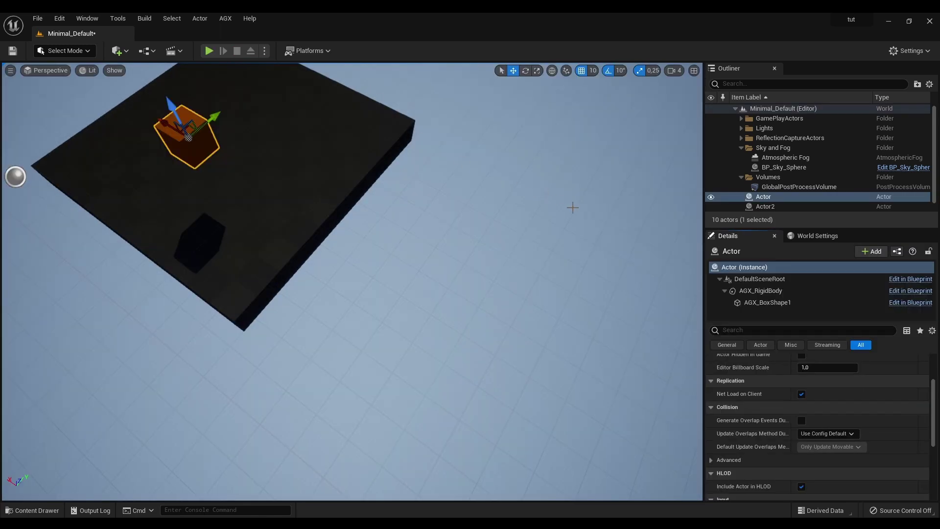
# - Add Index 0 and Index 1 entries to AGX_BoxShape1's Collision Groups, then focus the Index 0 name field
pyautogui.click(752, 306)
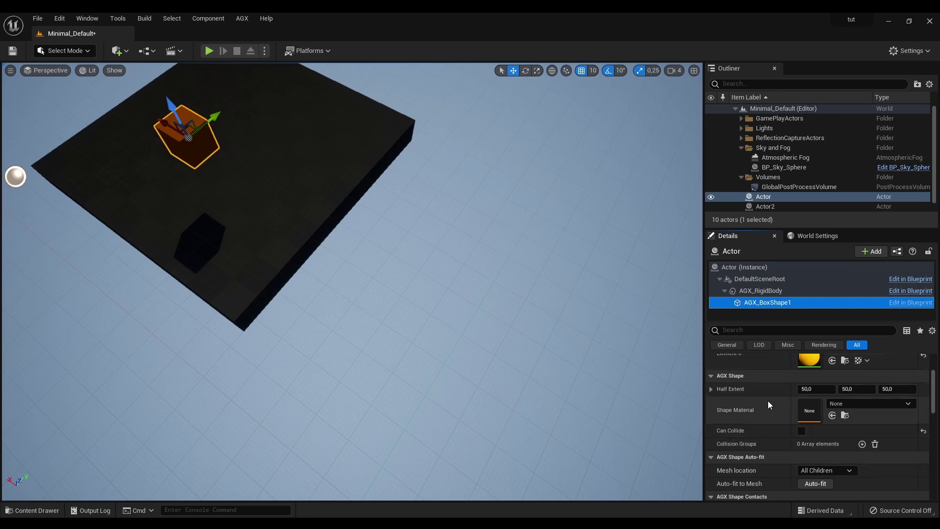
pyautogui.click(863, 444)
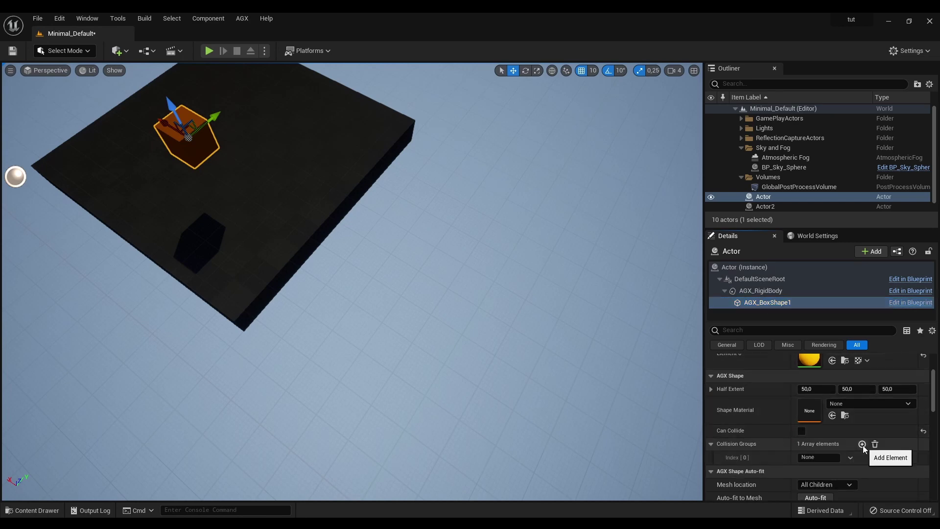
pyautogui.click(862, 445)
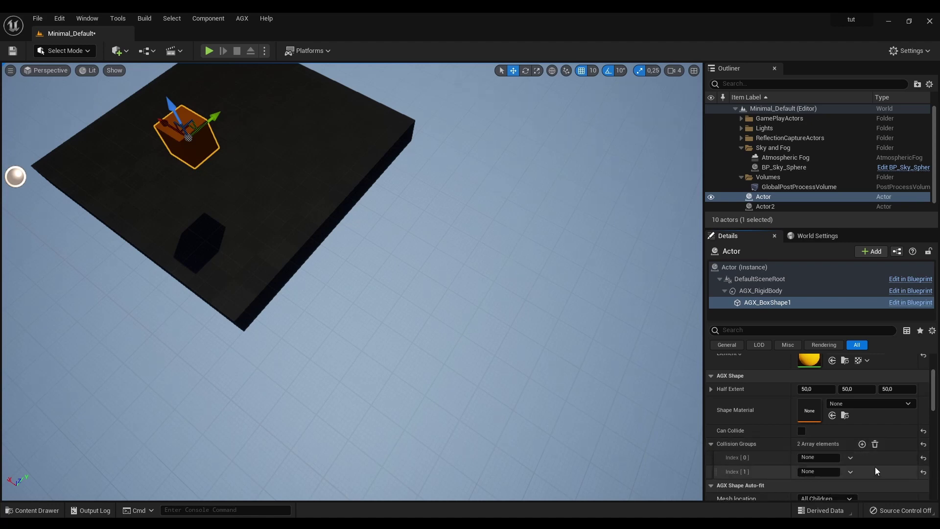
pyautogui.click(825, 458)
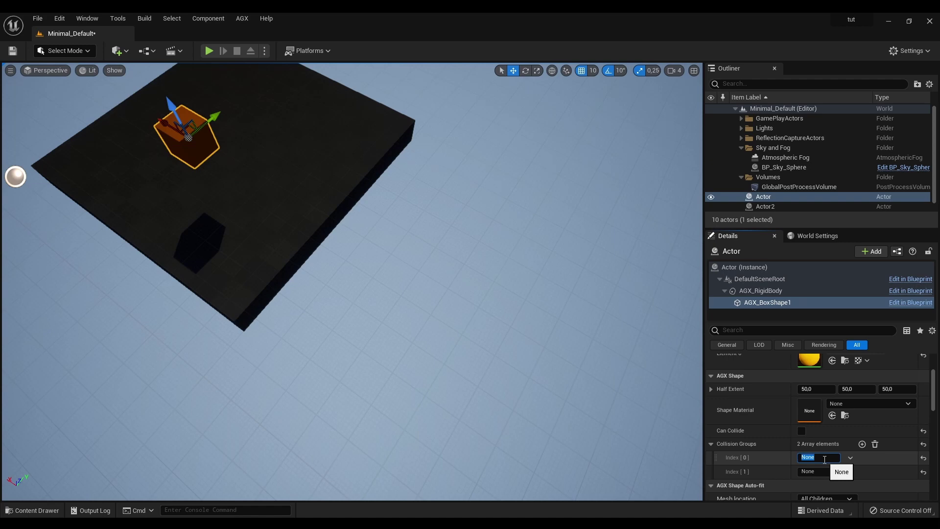